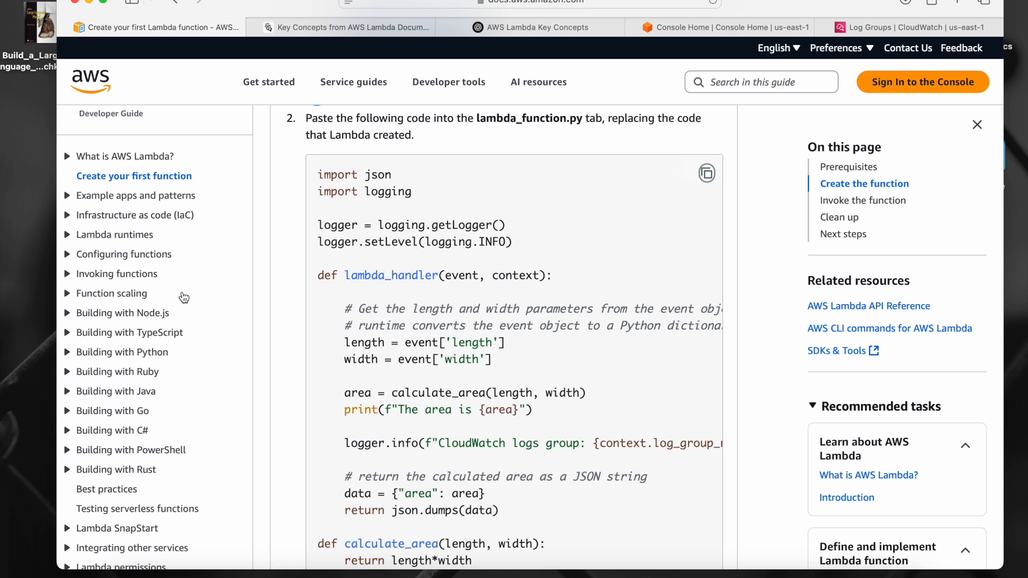
pyautogui.scroll(-5, 184, 297)
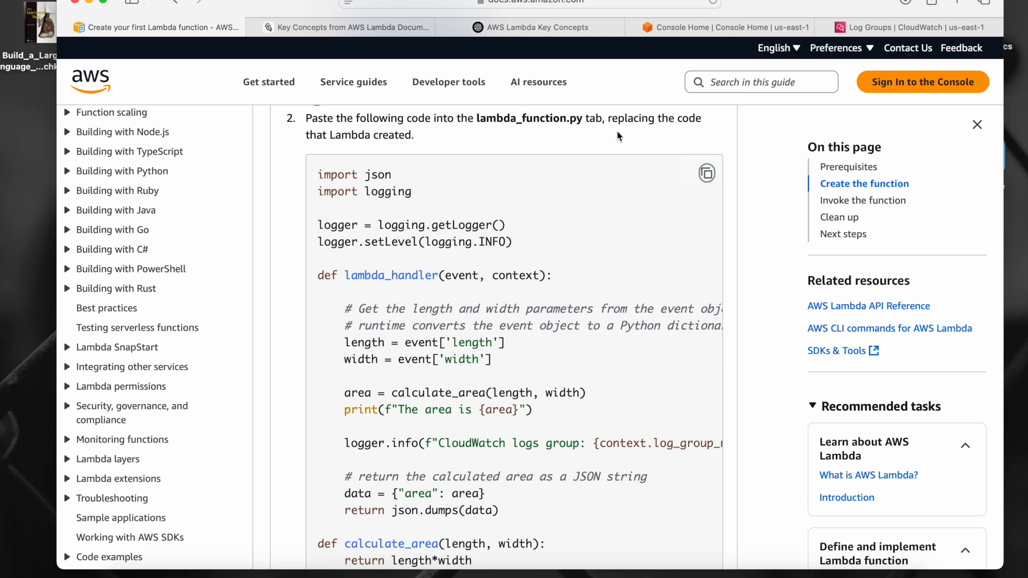
pyautogui.moveTo(674, 28)
pyautogui.scroll(5, 196, 141)
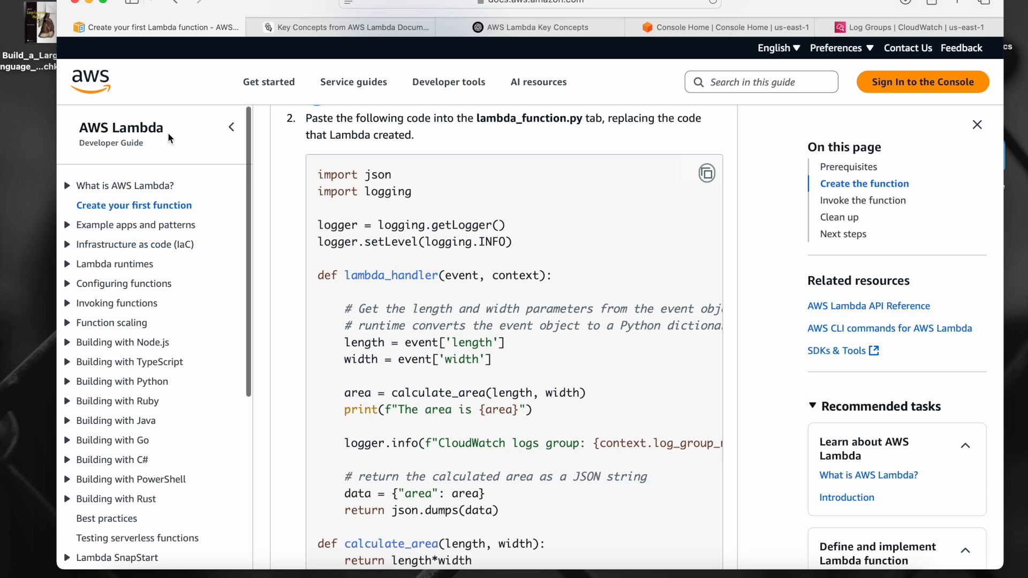
# Switch to the AWS console, open the Lambda functions list and start creating a new function.
pyautogui.click(688, 27)
pyautogui.click(243, 175)
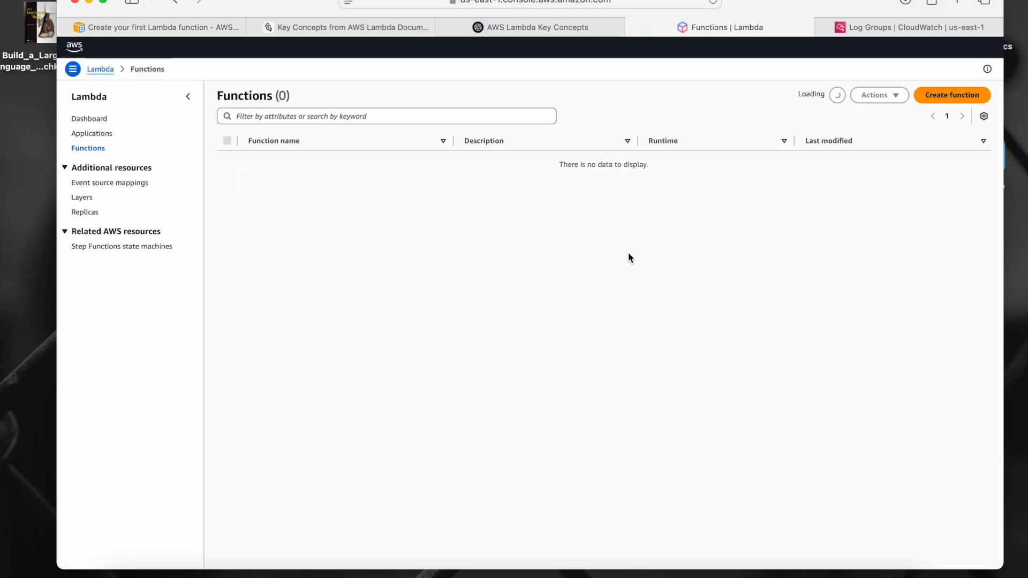
pyautogui.click(669, 208)
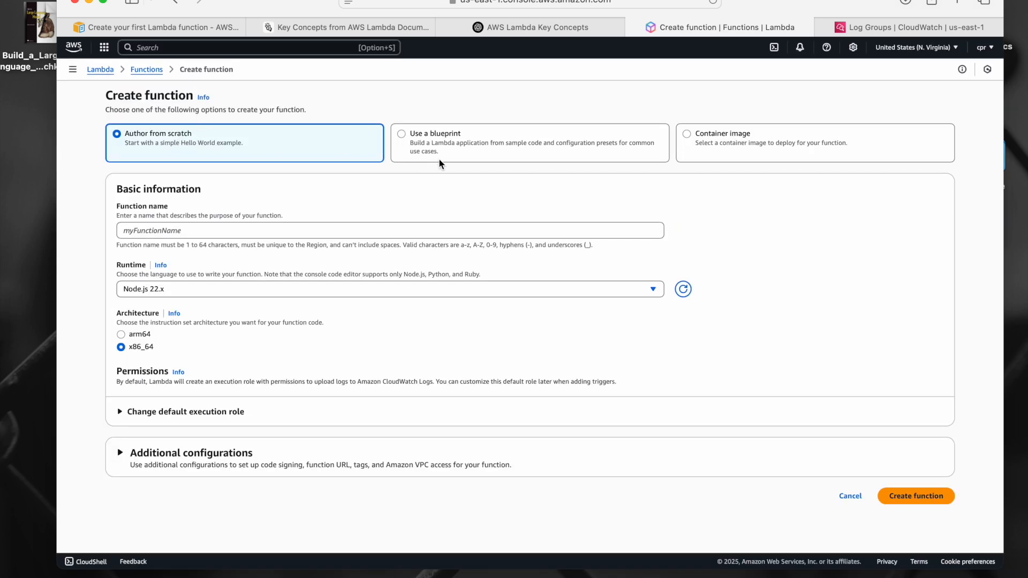
# Name the new function mylambda2 and give it the Python 3.13 runtime and arm64 architecture.
pyautogui.click(194, 230)
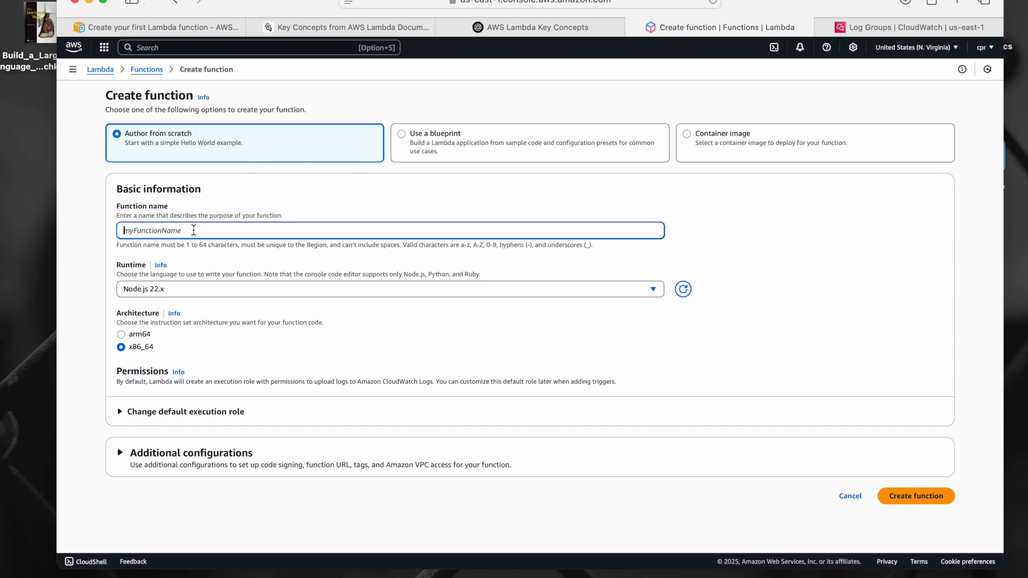
pyautogui.write('mylambda2')
pyautogui.click(134, 291)
pyautogui.click(154, 393)
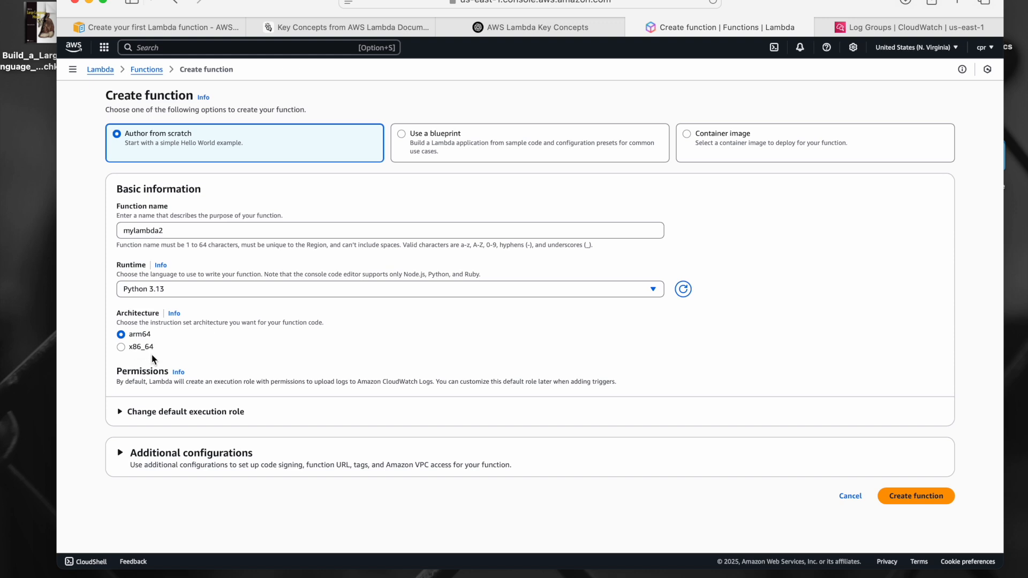
pyautogui.click(140, 347)
pyautogui.click(142, 336)
# Review the execution role choices and the additional networking, security and tag configurations for the new function.
pyautogui.click(156, 410)
pyautogui.scroll(-3, 161, 374)
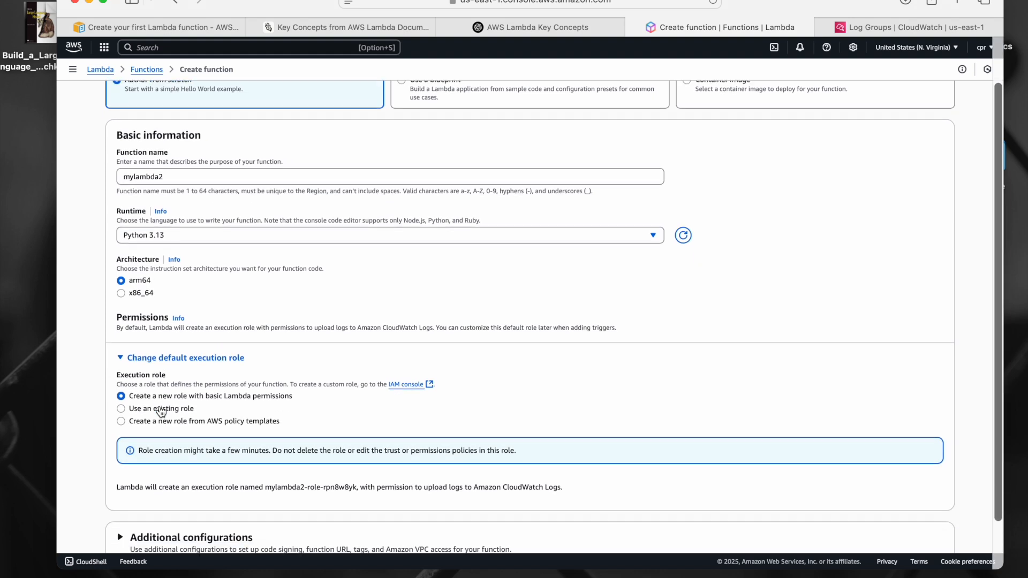
pyautogui.click(167, 327)
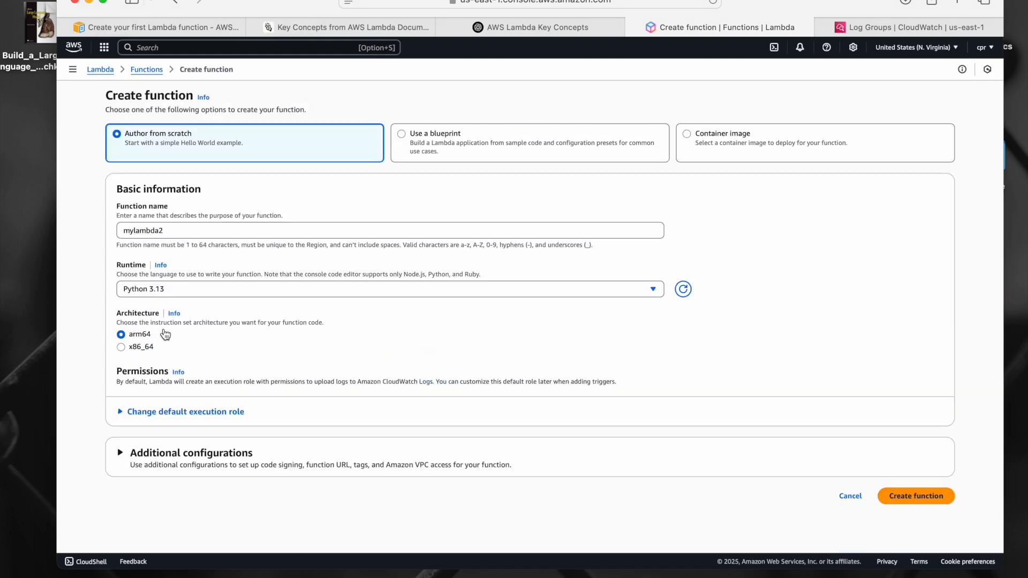
pyautogui.click(155, 458)
pyautogui.scroll(-4, 158, 471)
pyautogui.scroll(-1, 157, 471)
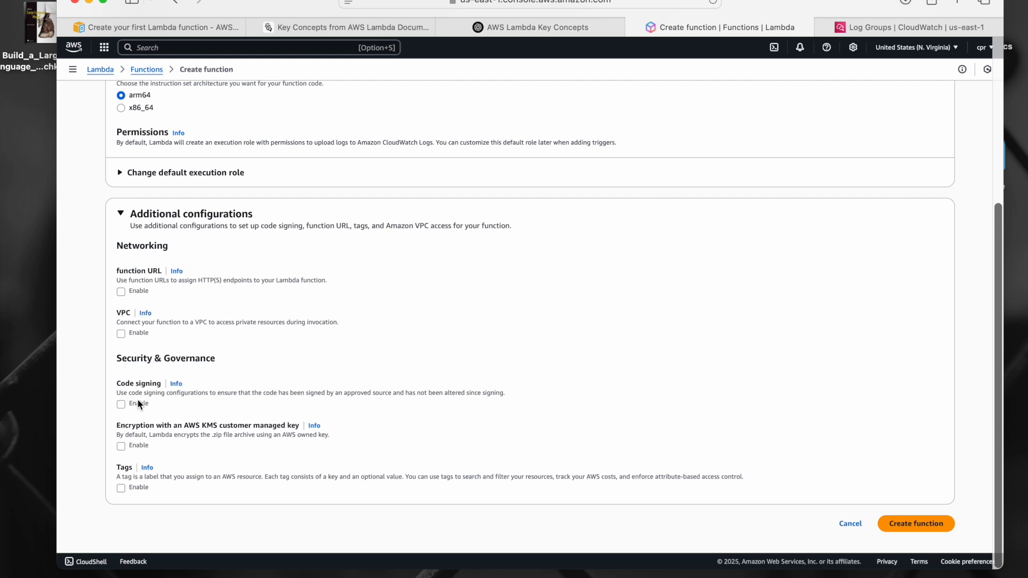
pyautogui.click(171, 214)
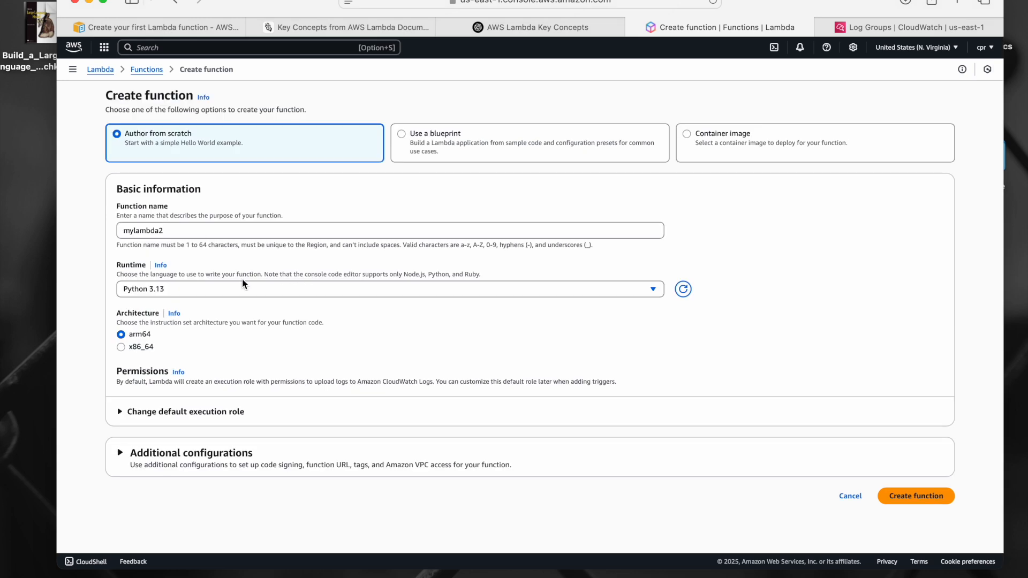
# Create the mylambda2 function and open its lambda_function.py file in the code editor.
pyautogui.click(920, 497)
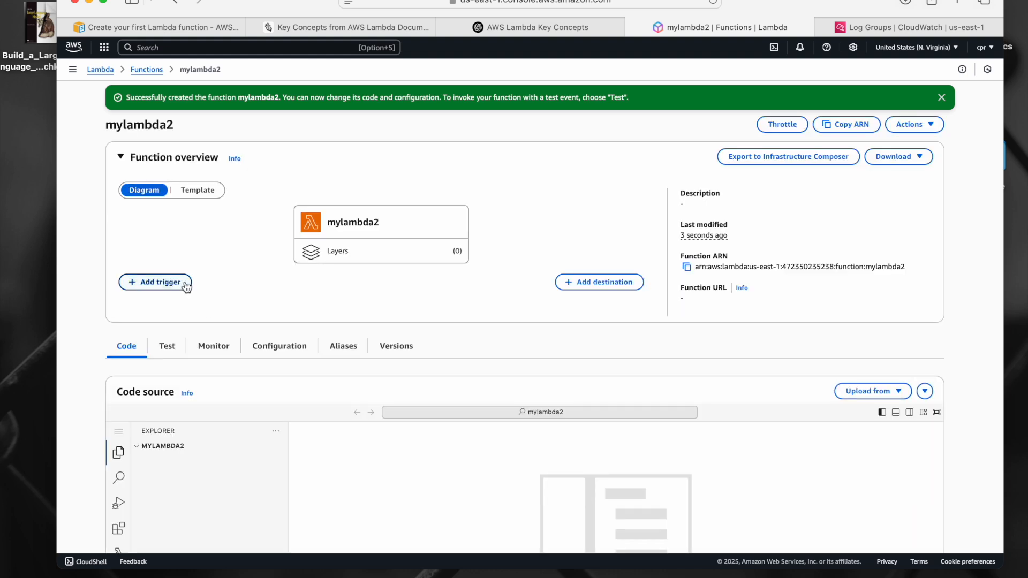
pyautogui.scroll(-3, 330, 364)
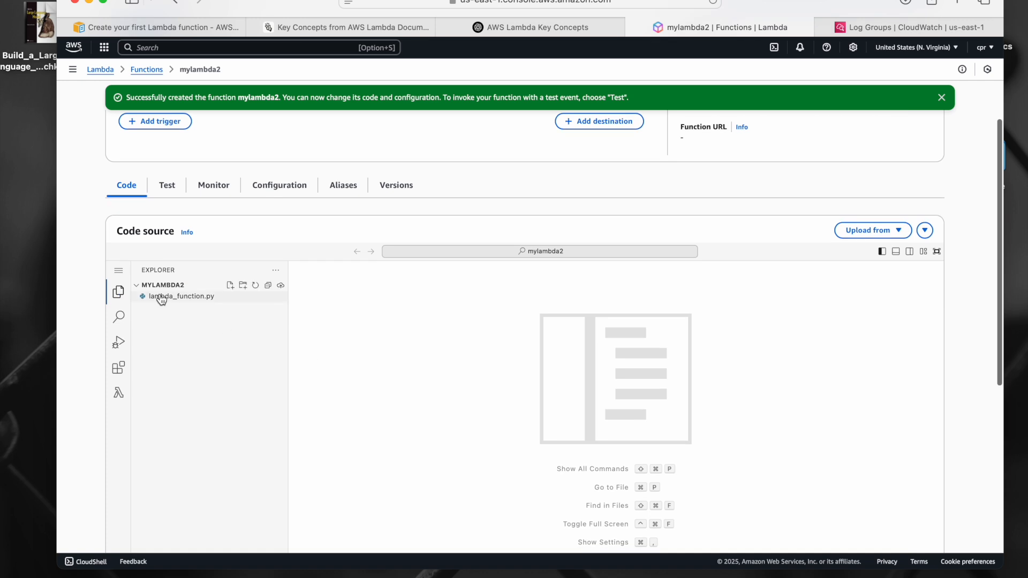
pyautogui.click(172, 298)
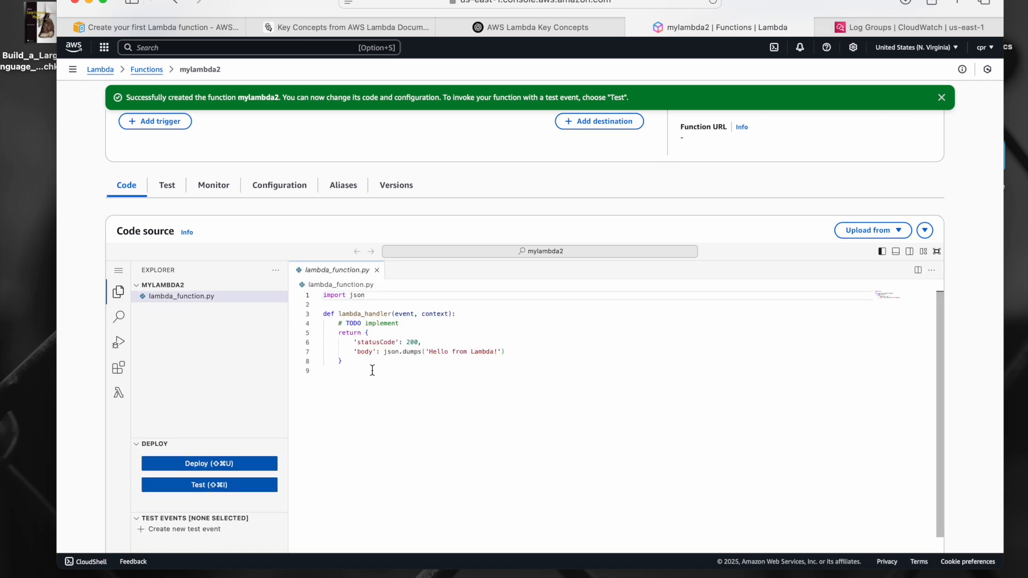
# Replace the default code in lambda_function.py with the area-calculation sample copied from the AWS Lambda Developer Guide.
pyautogui.moveTo(364, 360); pyautogui.dragTo(345, 331)
pyautogui.click(164, 28)
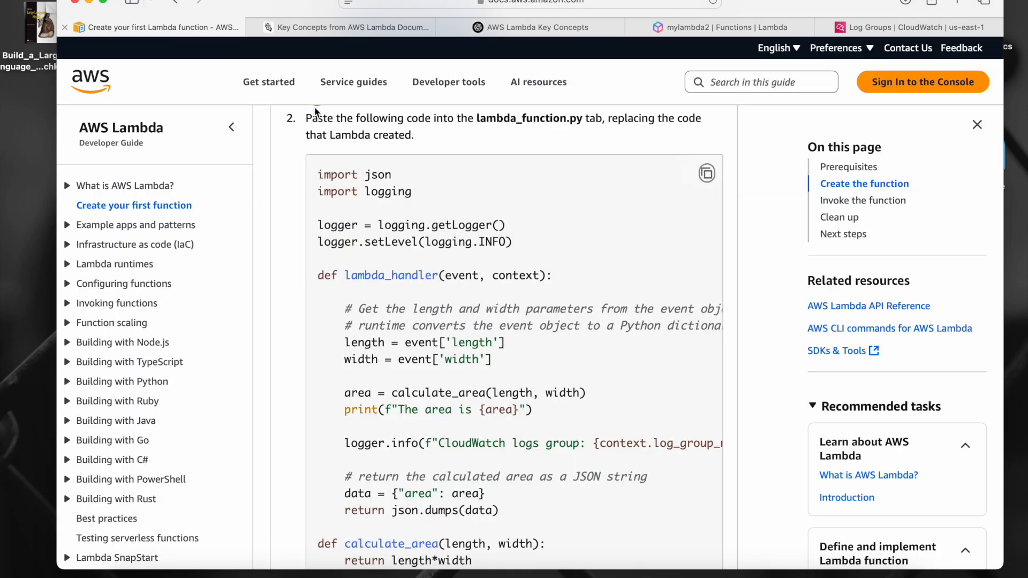
pyautogui.click(706, 173)
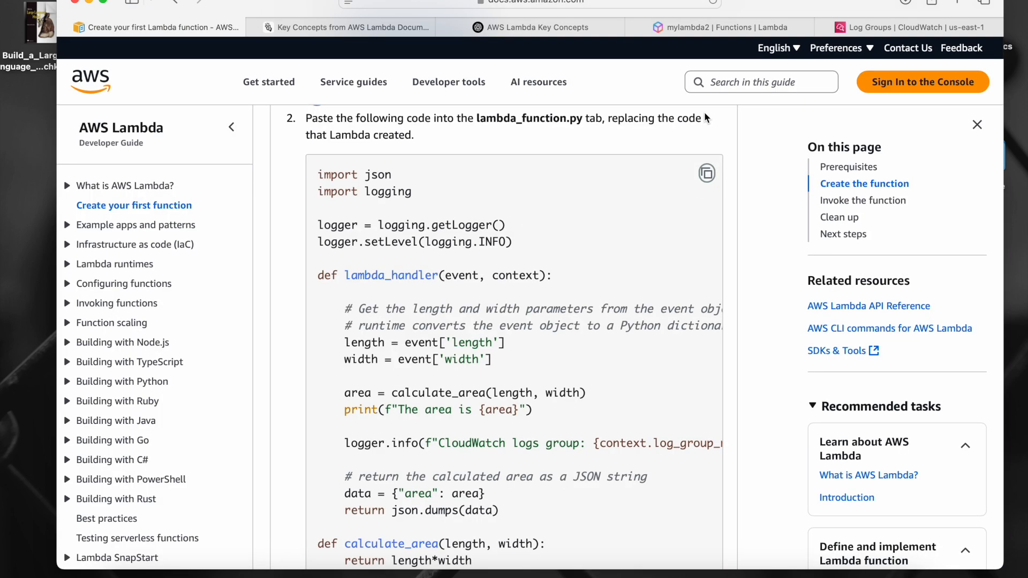
pyautogui.click(699, 28)
pyautogui.click(471, 363)
pyautogui.press('super+a')
pyautogui.press('super+v')
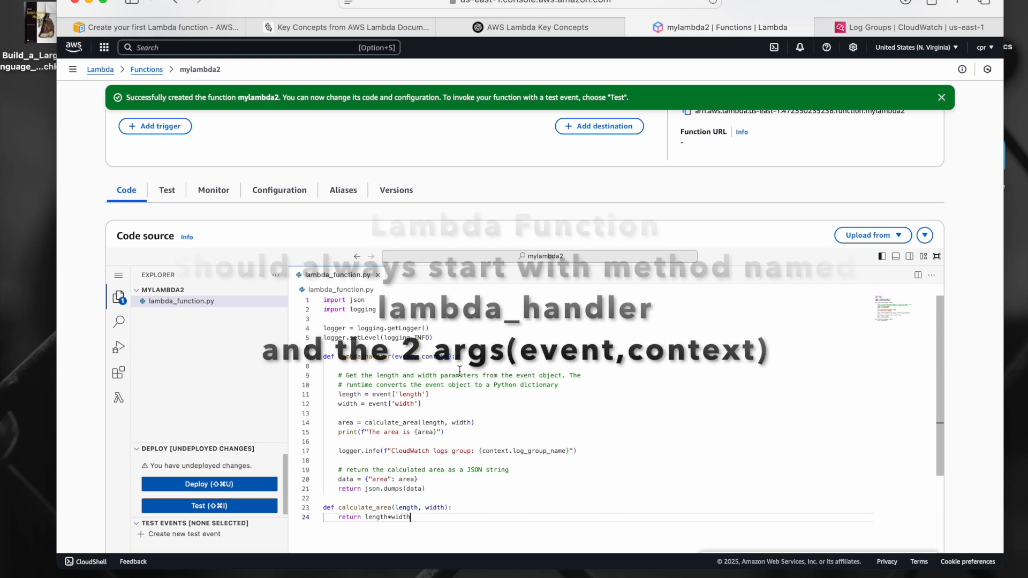
# Examine the event and context parameters of lambda_handler and where the pasted code uses them.
pyautogui.scroll(-2, 541, 260)
pyautogui.click(402, 290)
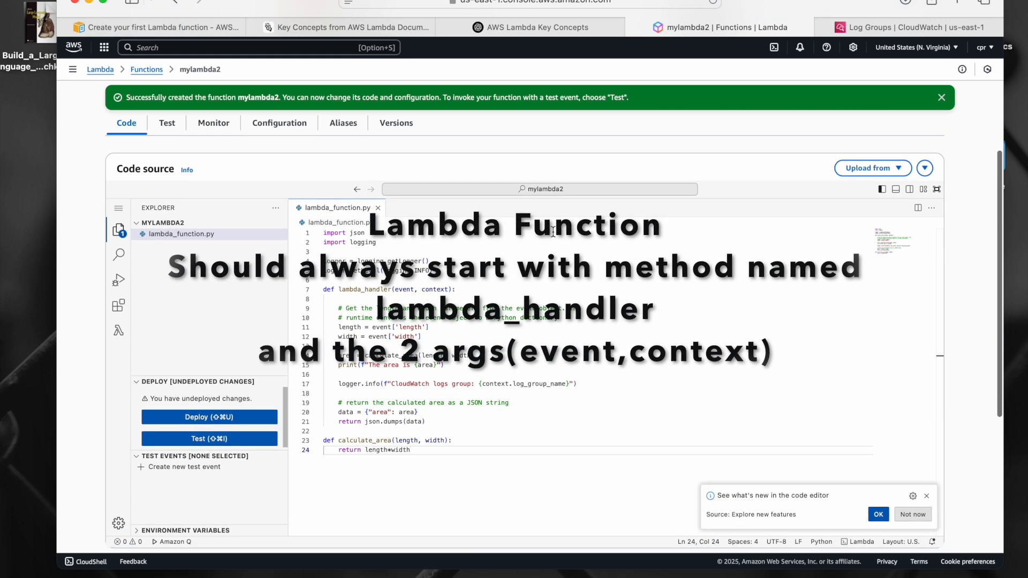
pyautogui.doubleClick(401, 290)
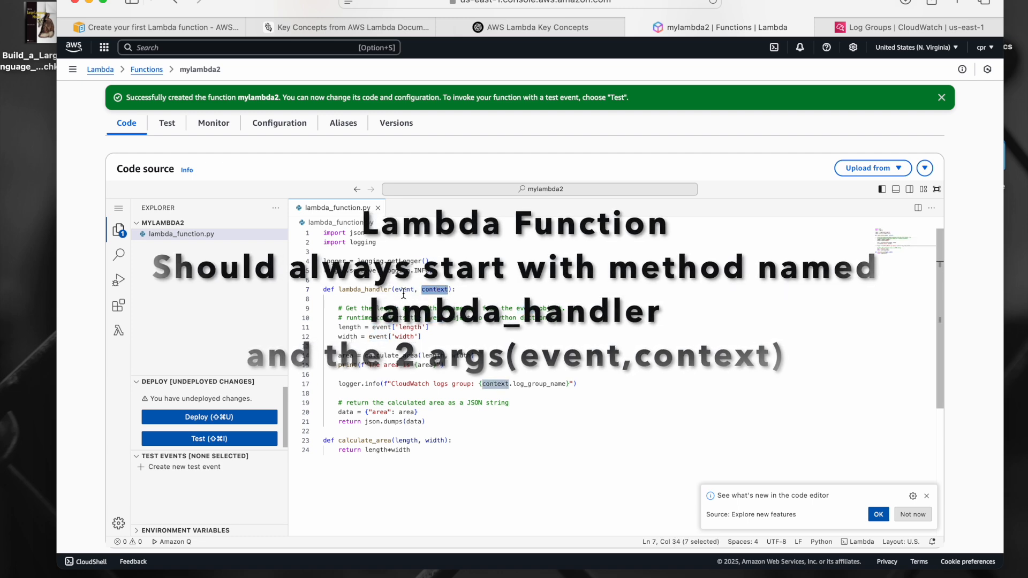
pyautogui.scroll(5, 403, 292)
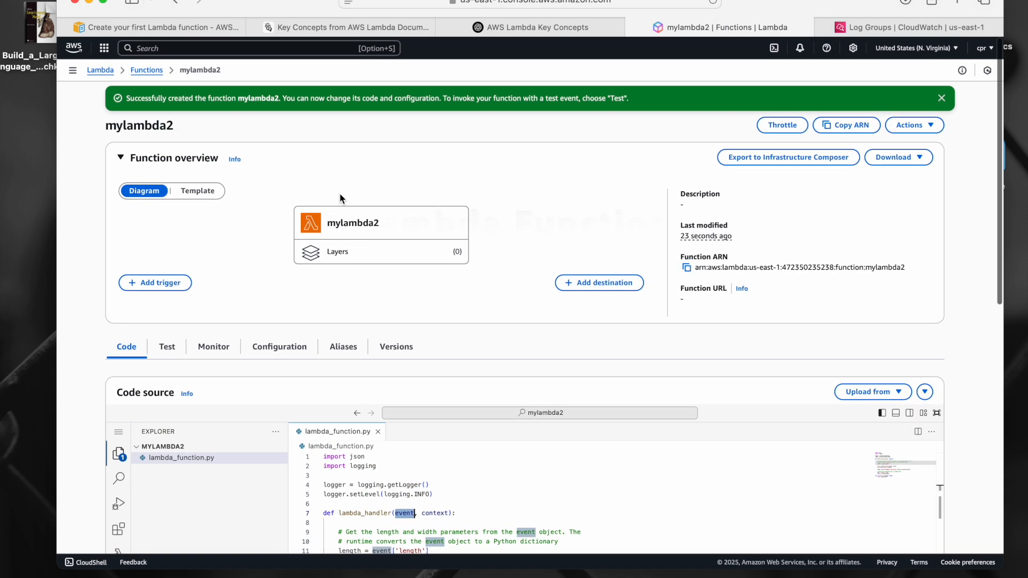
pyautogui.scroll(-5, 340, 313)
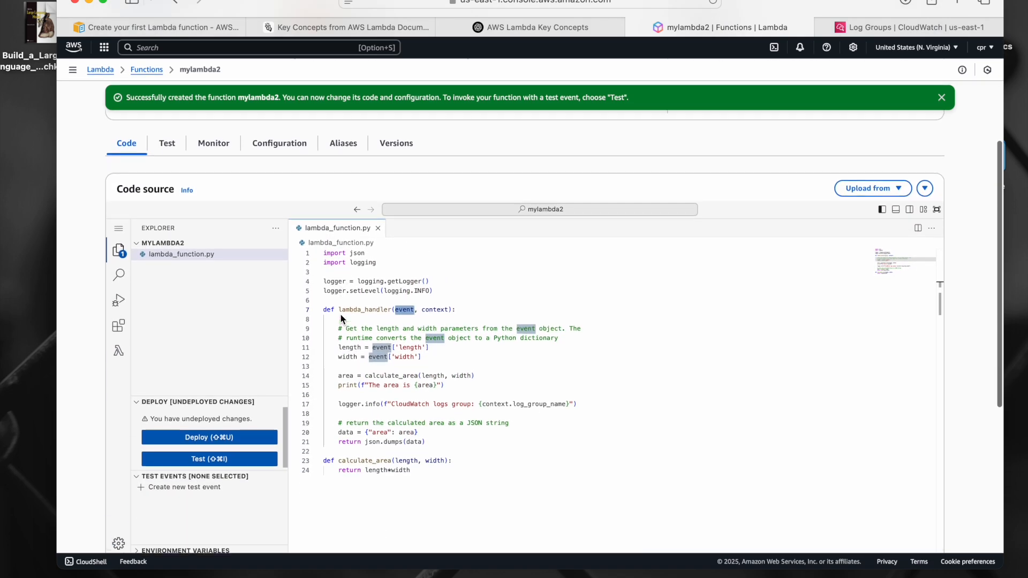
pyautogui.doubleClick(399, 312)
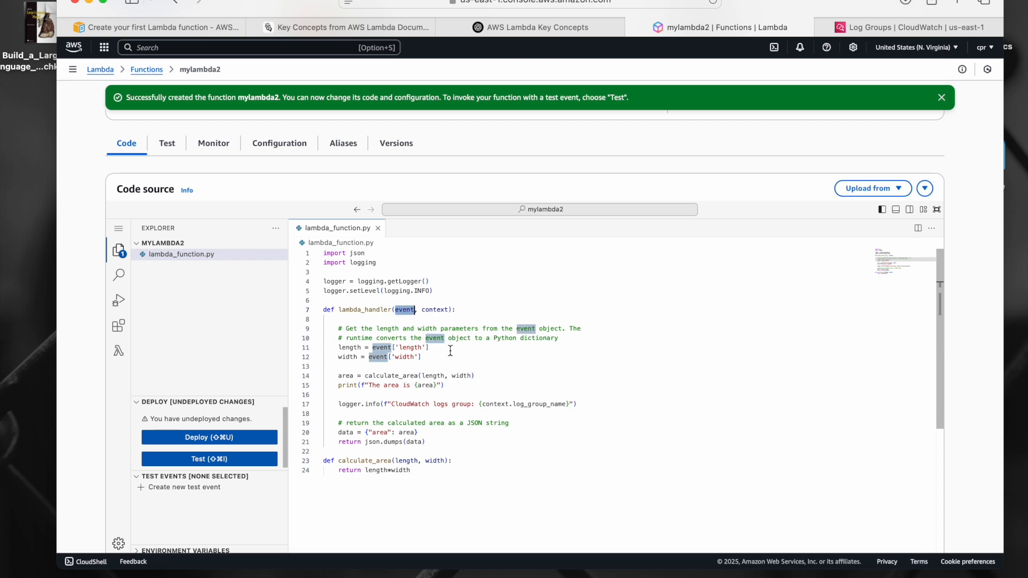
pyautogui.click(396, 358)
pyautogui.click(413, 348)
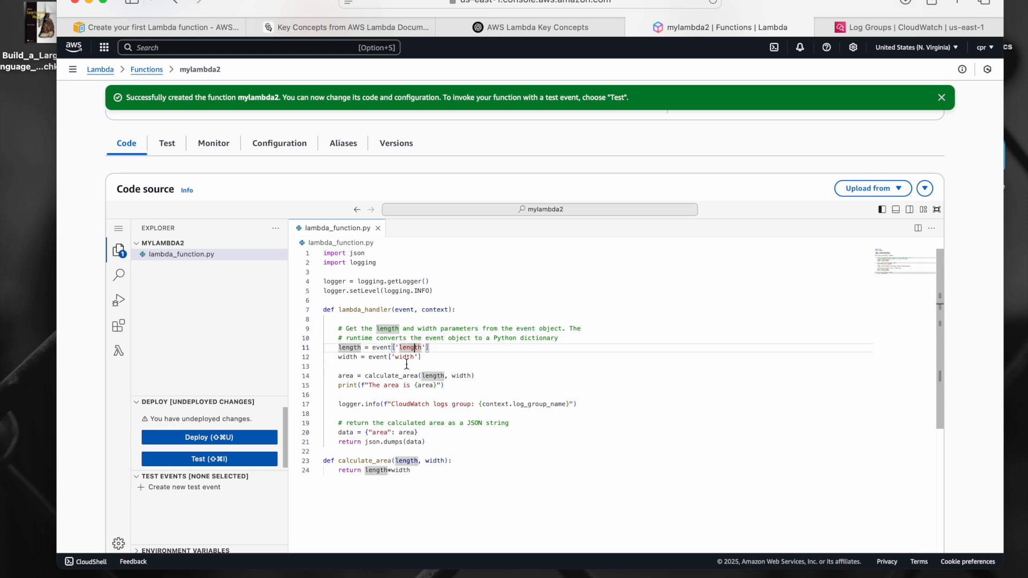
pyautogui.doubleClick(402, 311)
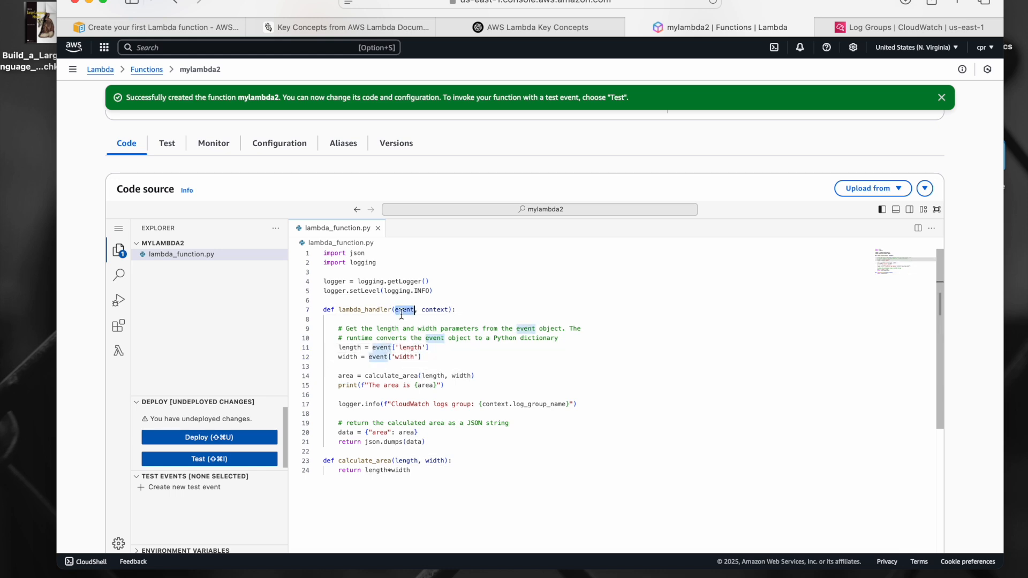
pyautogui.doubleClick(435, 310)
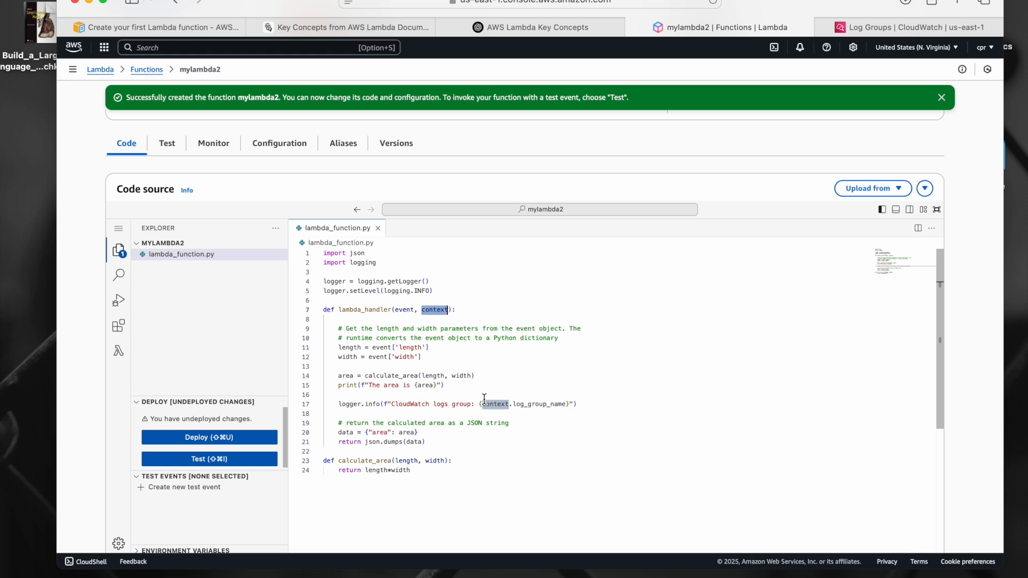
pyautogui.scroll(5, 497, 369)
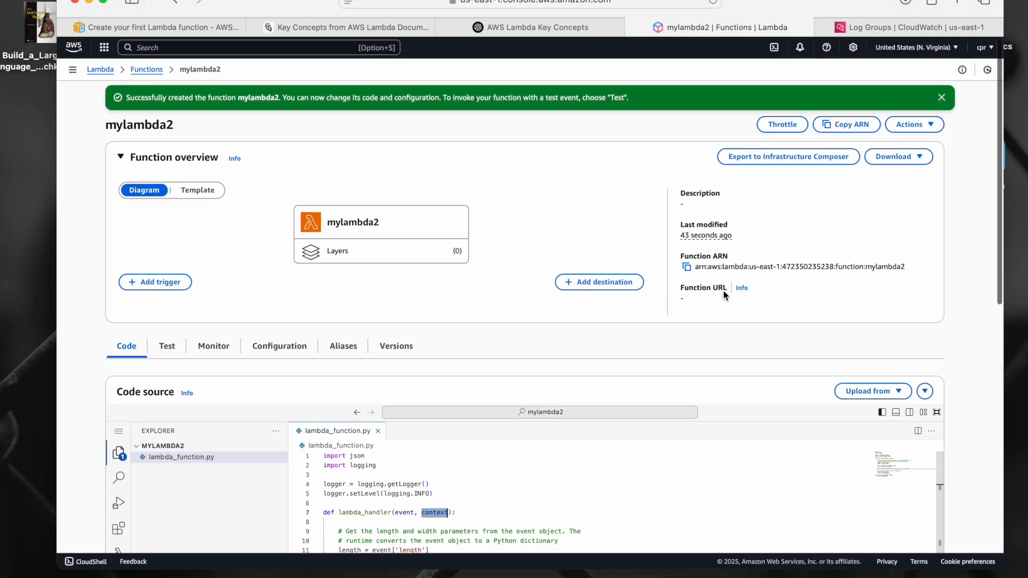
pyautogui.scroll(-5, 465, 410)
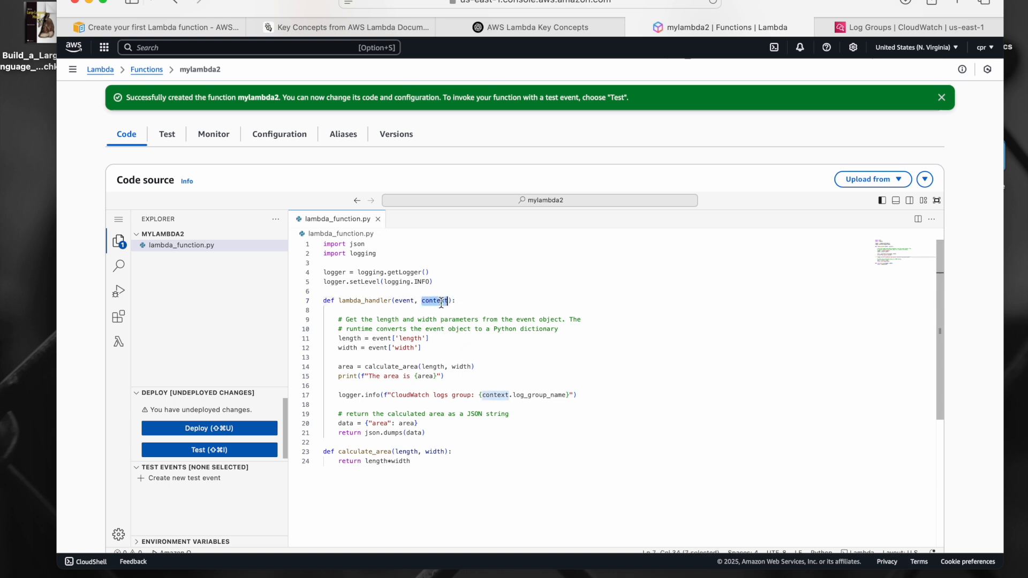
# Add the line print("everything about event", event) at the start of the lambda_handler body.
pyautogui.click(480, 301)
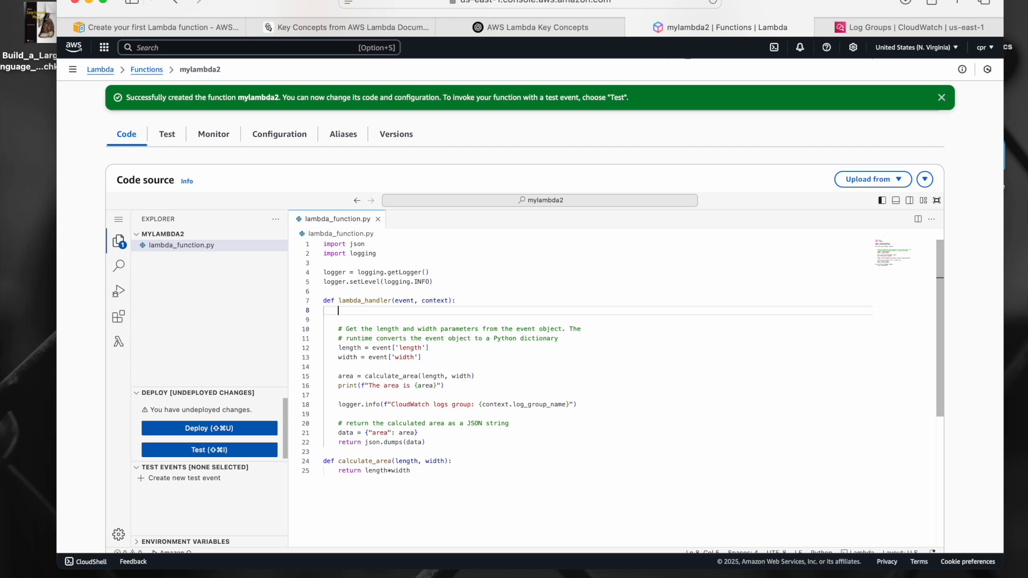
pyautogui.press('Return')
pyautogui.press('Return')
pyautogui.write('print("everything about event", event')
# Duplicate the event print statement on the following line and change it to print("everything about context", context).
pyautogui.moveTo(483, 319); pyautogui.dragTo(338, 319)
pyautogui.press('super+c')
pyautogui.press('Right')
pyautogui.press('Return')
pyautogui.press('super+v')
pyautogui.doubleClick(439, 329)
pyautogui.write('context')
pyautogui.doubleClick(476, 329)
pyautogui.write('context')
pyautogui.click(483, 312)
pyautogui.click(507, 331)
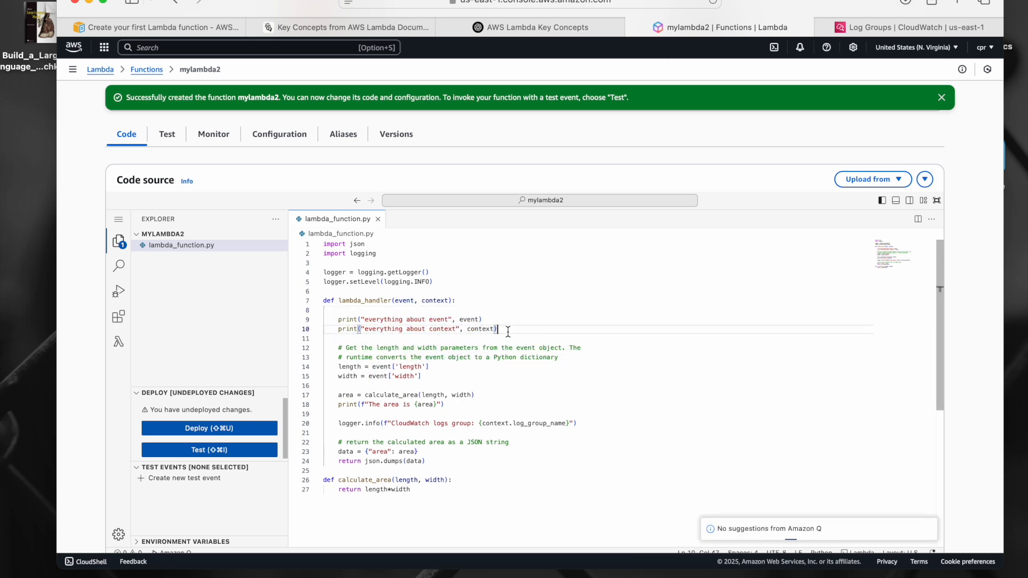
# Examine how the code reads length and width from the event, calculates the area and returns it as JSON.
pyautogui.click(345, 368)
pyautogui.click(409, 376)
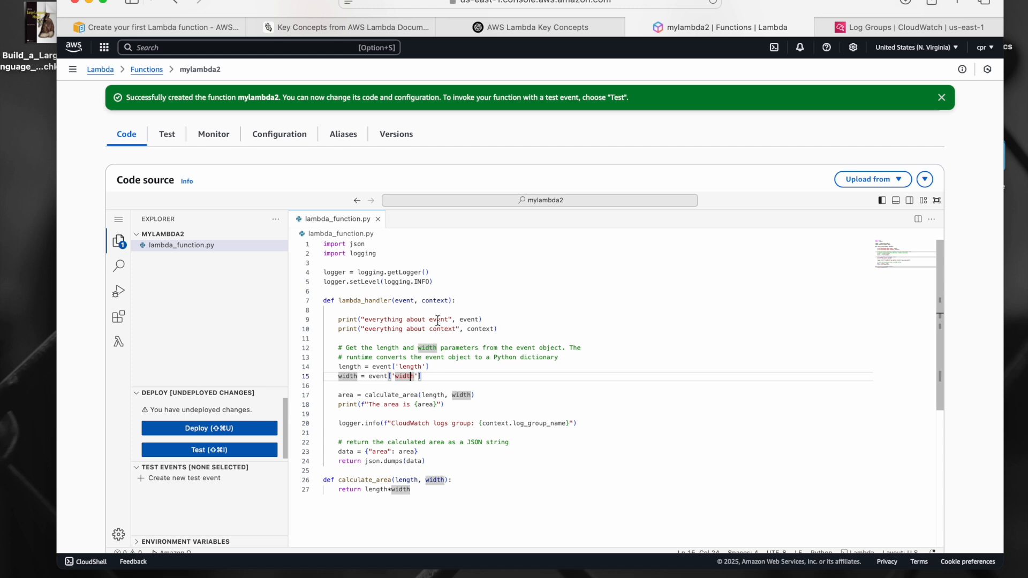
pyautogui.click(399, 304)
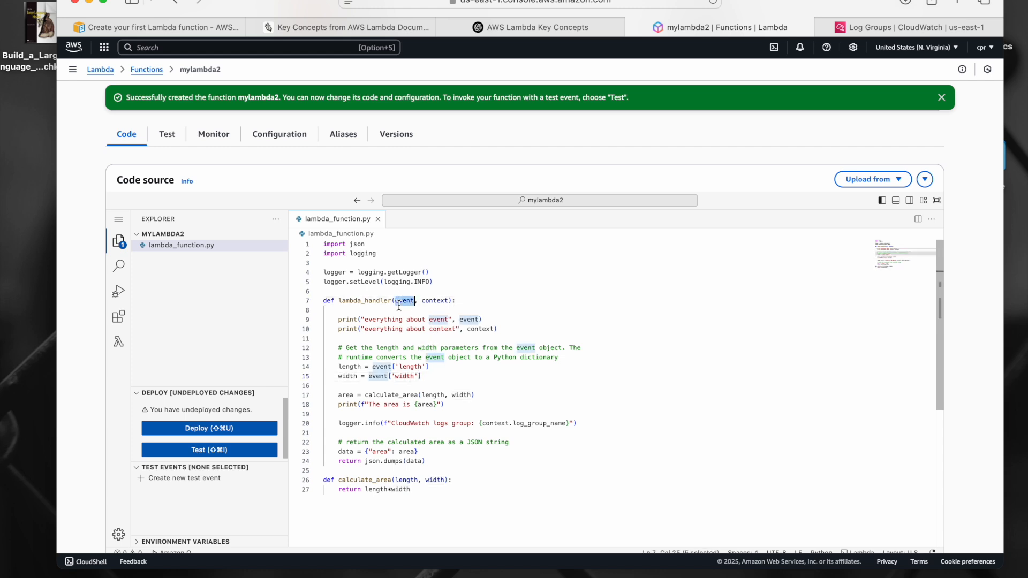
pyautogui.doubleClick(389, 395)
pyautogui.moveTo(366, 491); pyautogui.dragTo(410, 490)
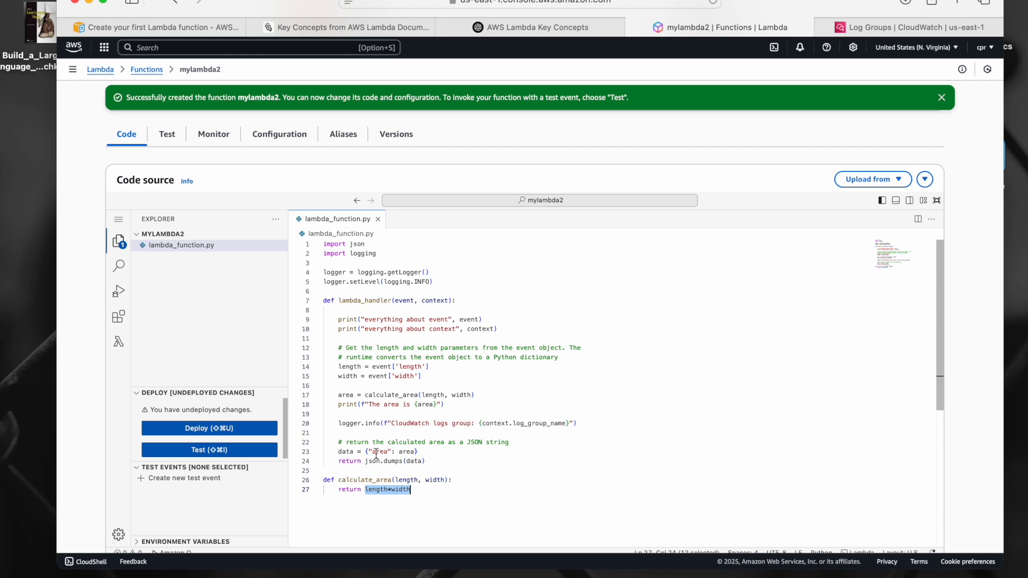
pyautogui.moveTo(368, 461); pyautogui.dragTo(425, 461)
pyautogui.doubleClick(414, 461)
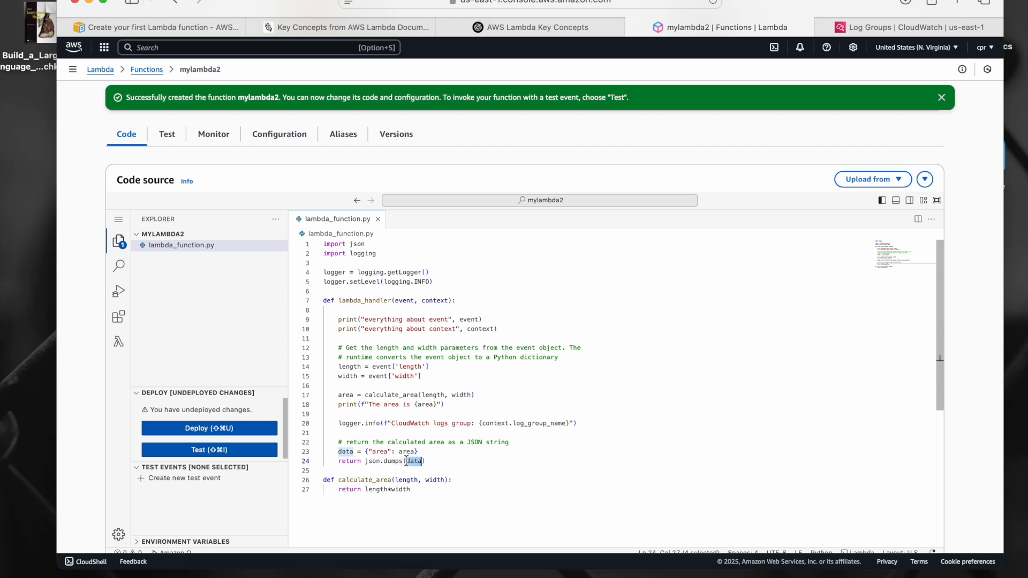
pyautogui.moveTo(365, 453); pyautogui.dragTo(420, 452)
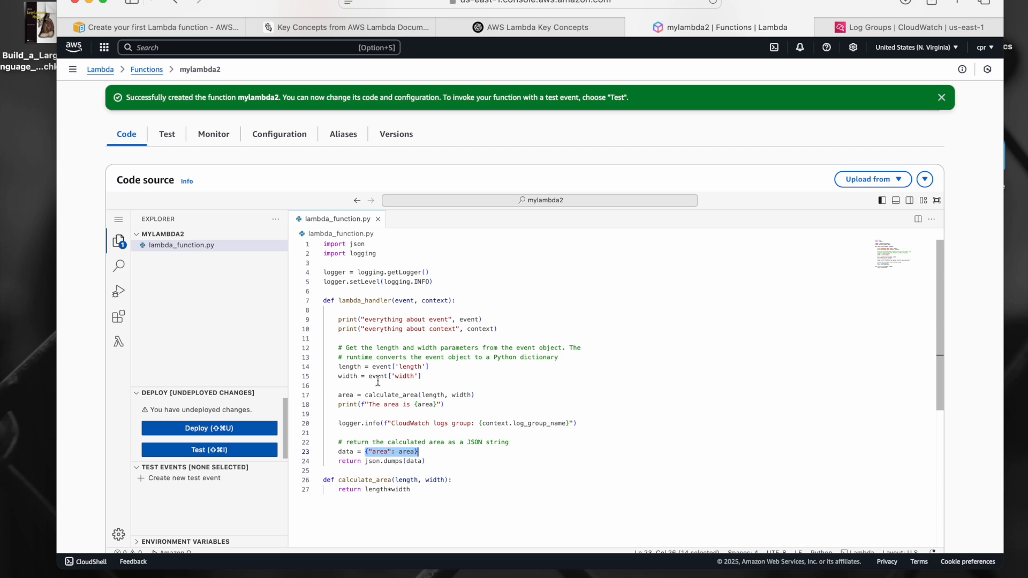
# Deploy the edited code of the mylambda2 function.
pyautogui.click(266, 432)
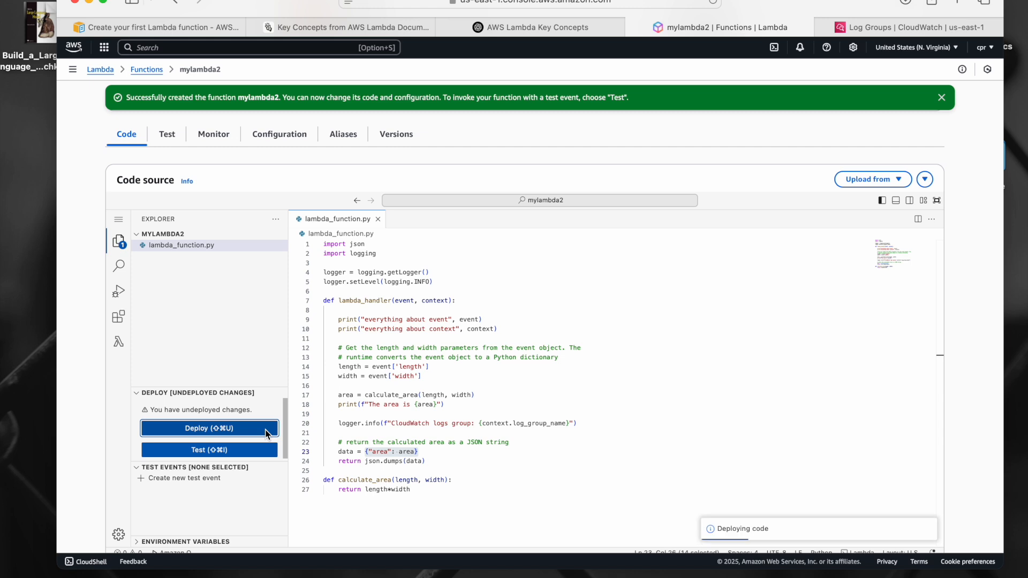
pyautogui.scroll(-5, 428, 396)
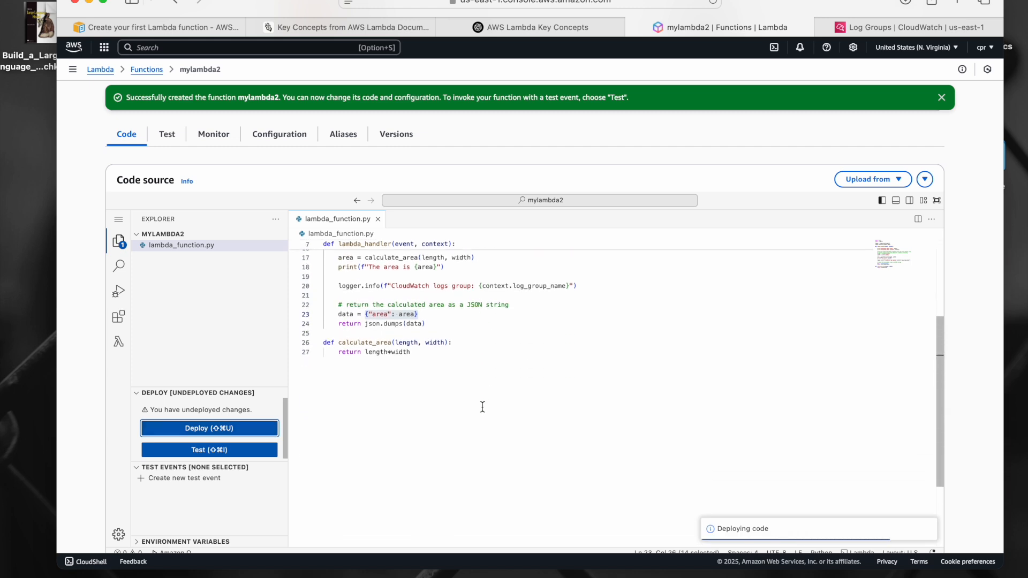
# Start testing the function by creating a new private test event named test1event.
pyautogui.scroll(-5, 448, 407)
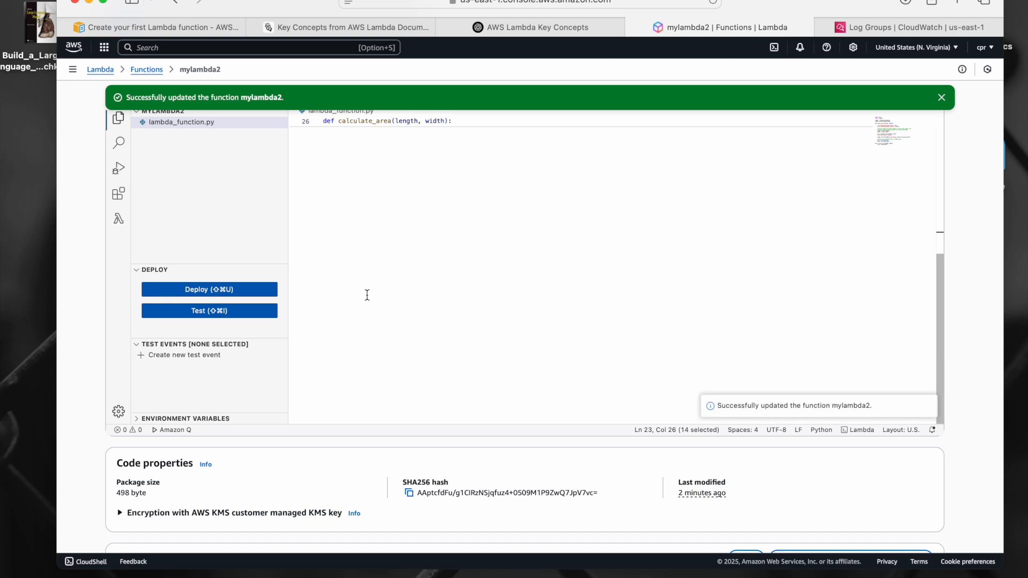
pyautogui.click(231, 313)
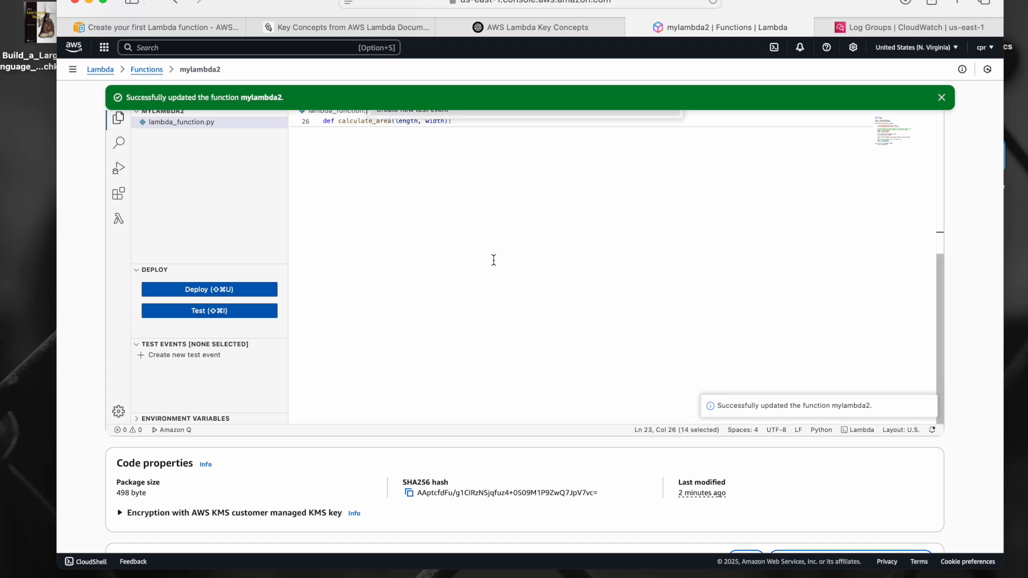
pyautogui.scroll(5, 494, 260)
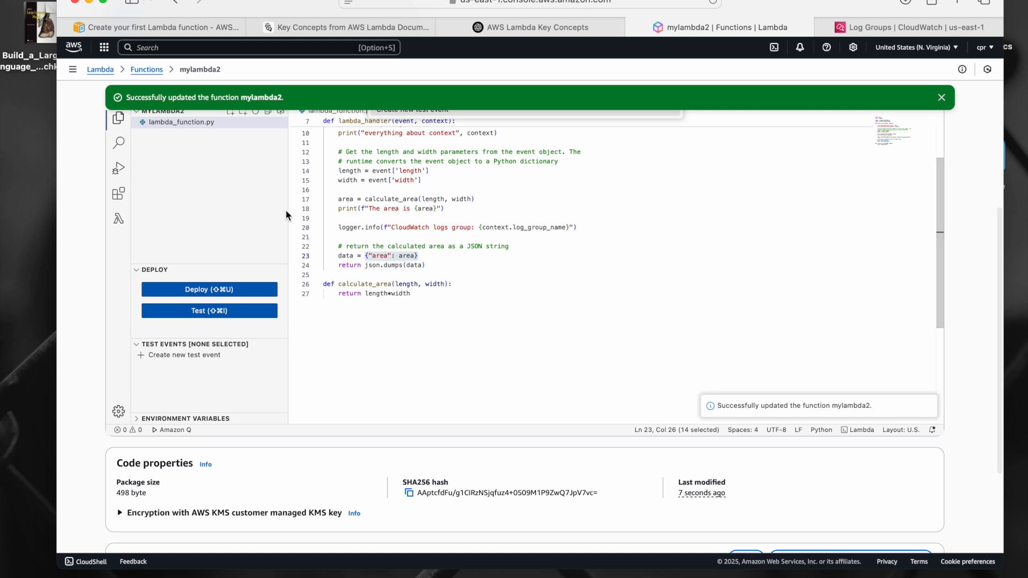
pyautogui.scroll(2, 285, 212)
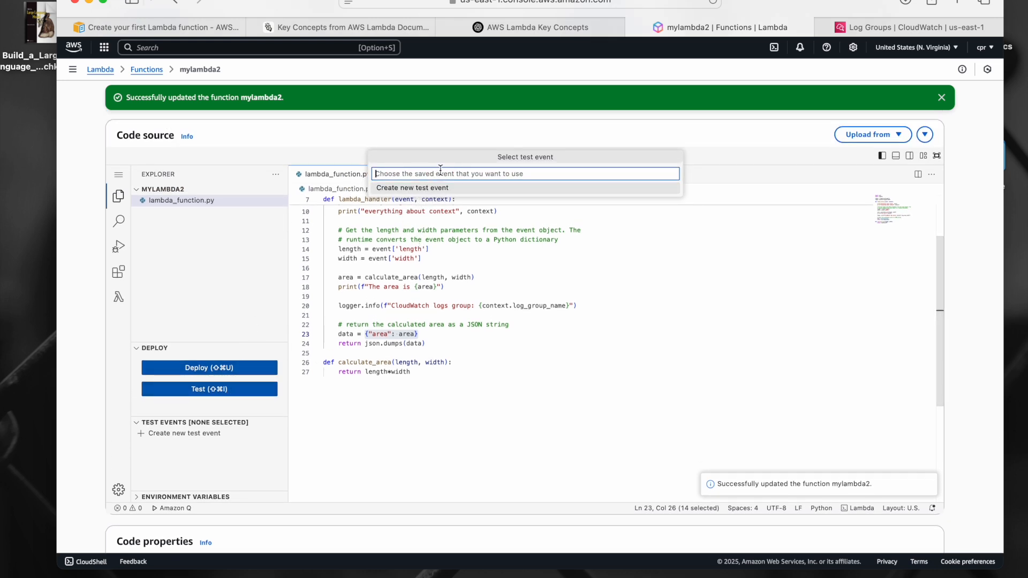
pyautogui.click(413, 187)
pyautogui.click(685, 218)
pyautogui.write('test')
pyautogui.write('1event')
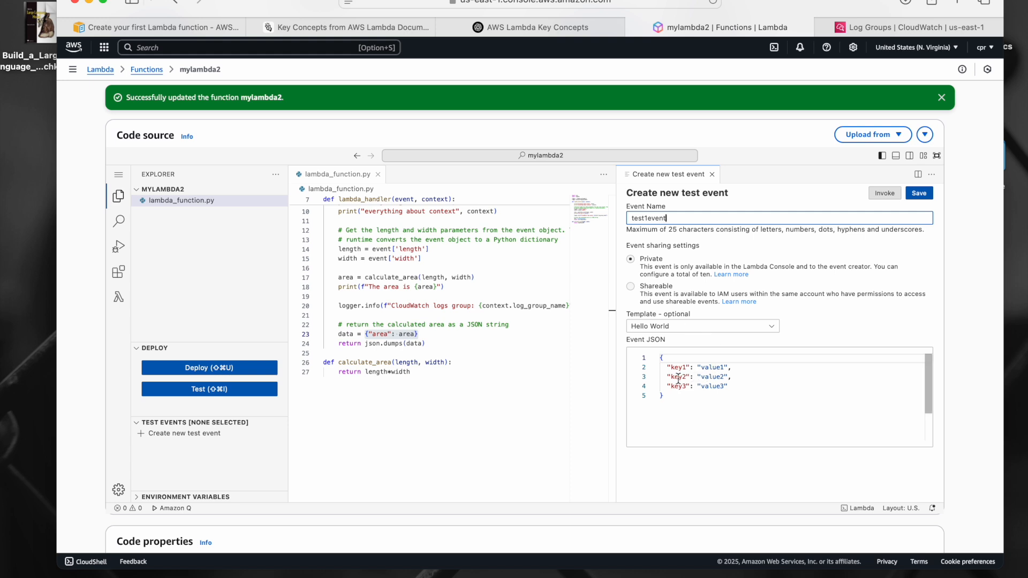
# Rename the first two keys of the event JSON to length and width, and remove the third key-value pair.
pyautogui.doubleClick(414, 248)
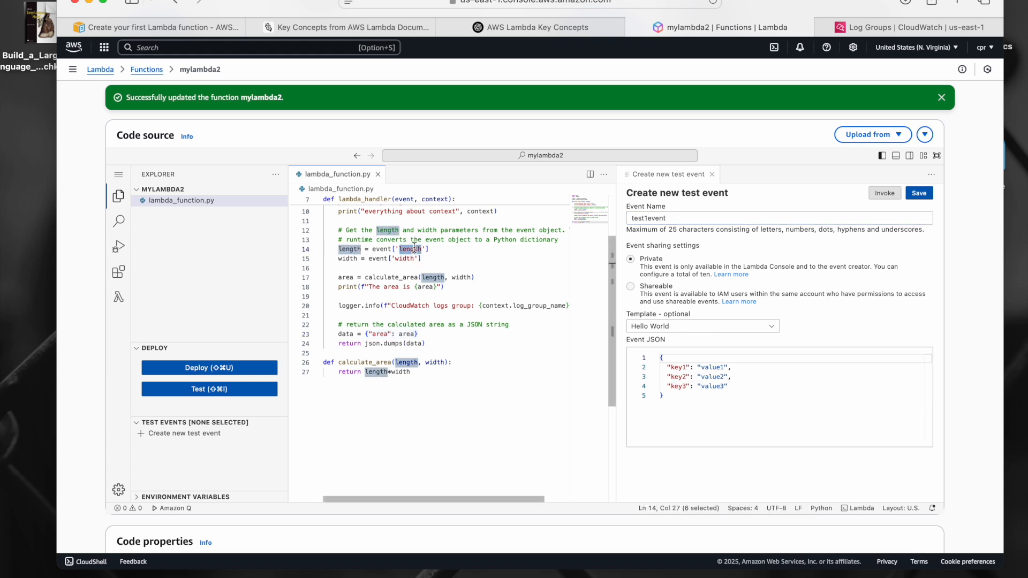
pyautogui.doubleClick(676, 367)
pyautogui.press('super+v')
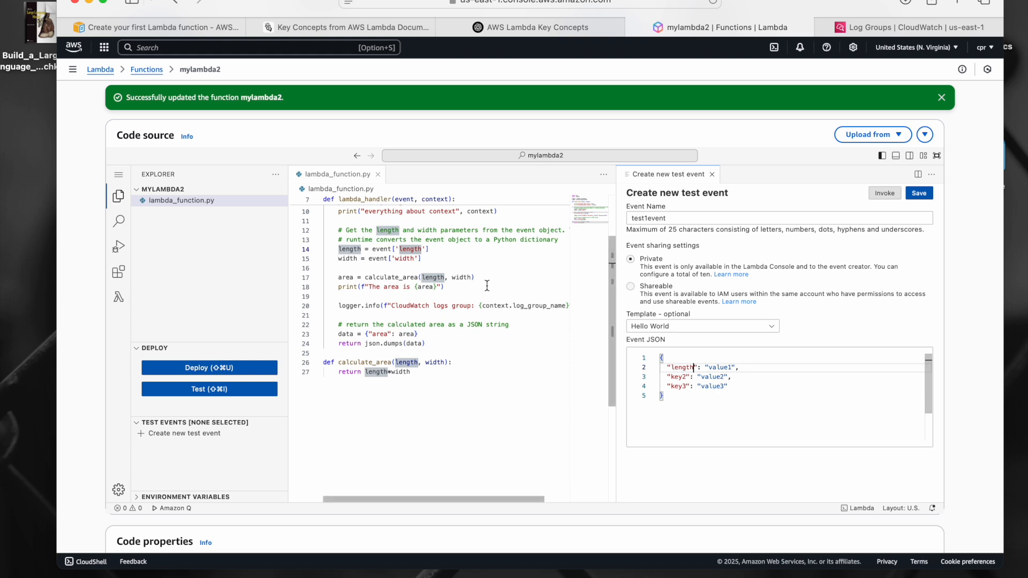
pyautogui.doubleClick(408, 259)
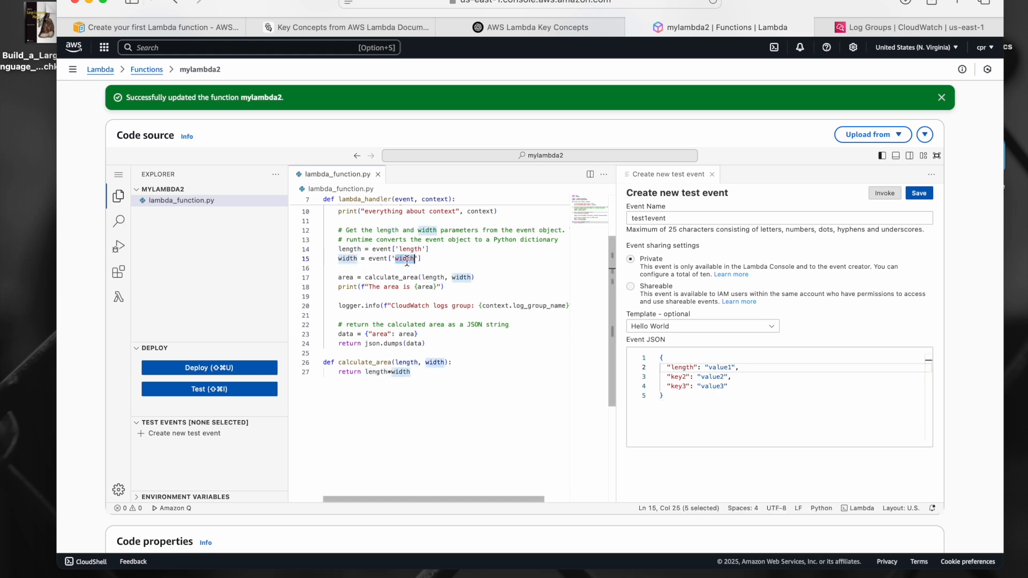
pyautogui.doubleClick(680, 378)
pyautogui.press('super+v')
pyautogui.moveTo(741, 390); pyautogui.dragTo(733, 376)
pyautogui.press('BackSpace')
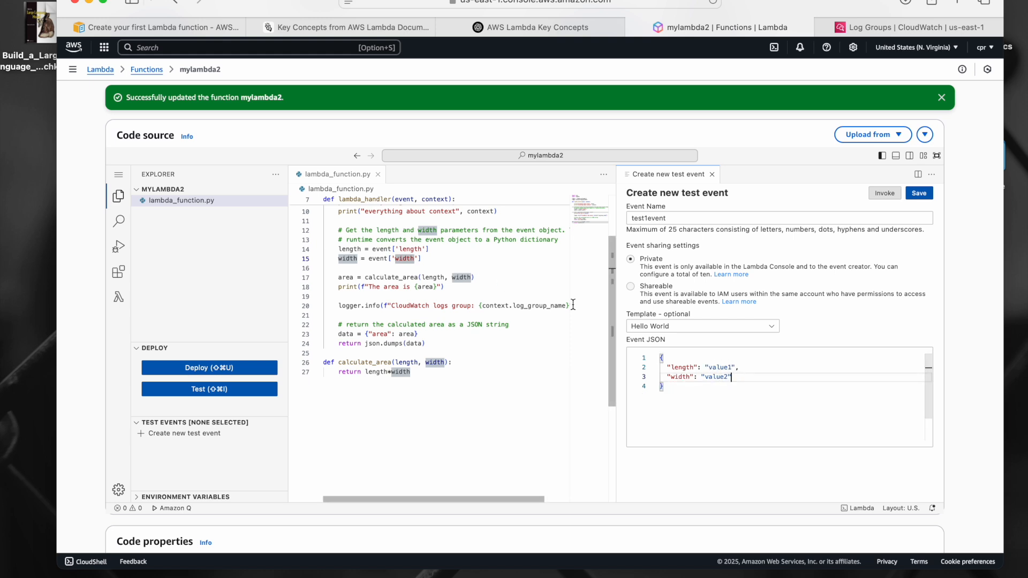
# Set both length and width to 5 in the event JSON and save the test event.
pyautogui.doubleClick(381, 248)
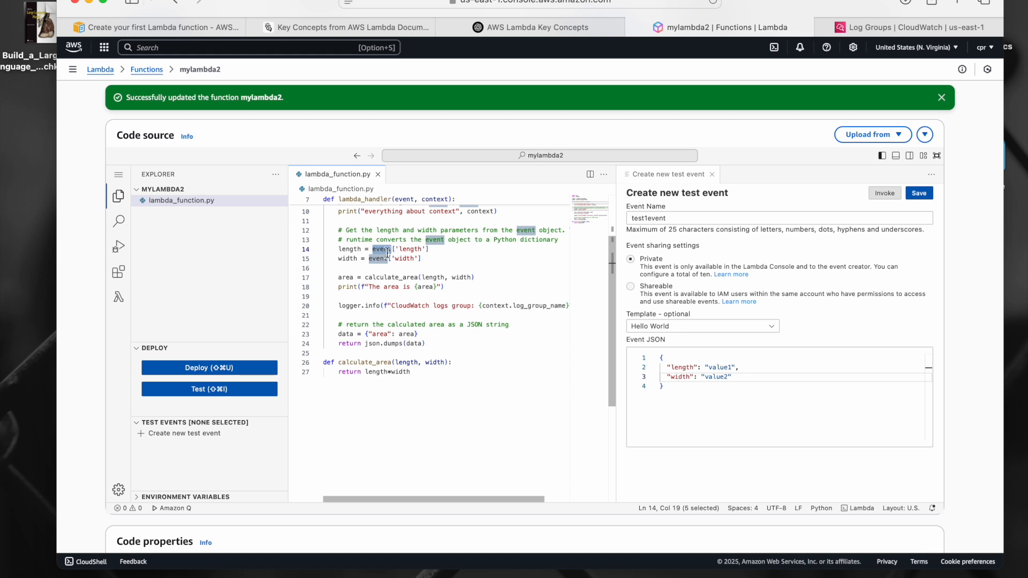
pyautogui.scroll(1, 388, 253)
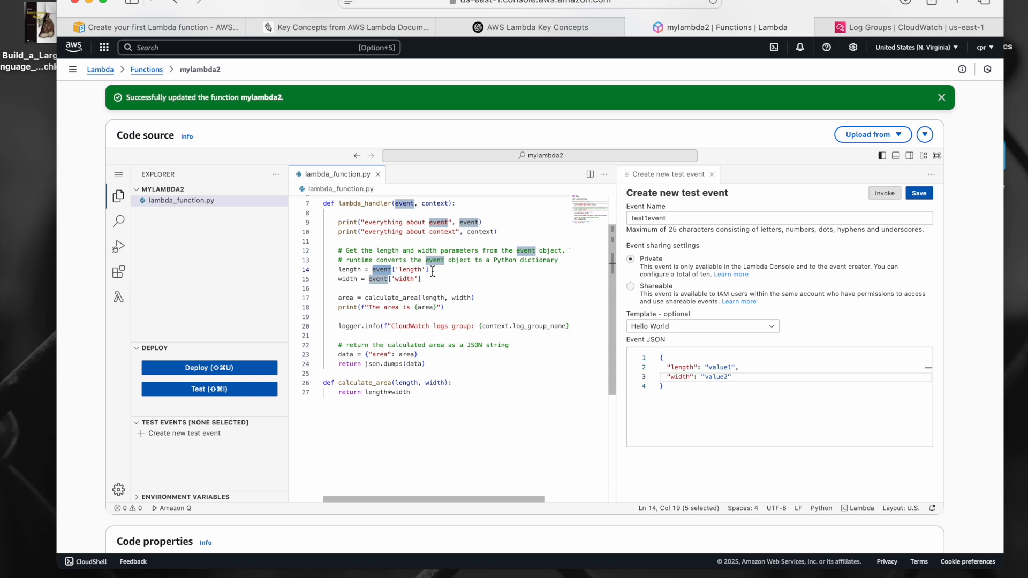
pyautogui.click(376, 269)
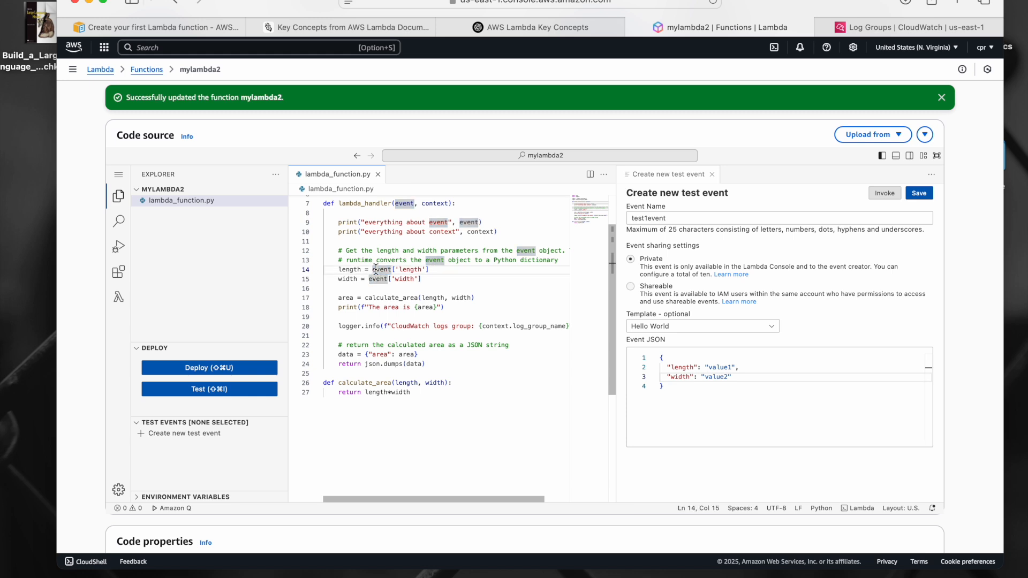
pyautogui.doubleClick(385, 270)
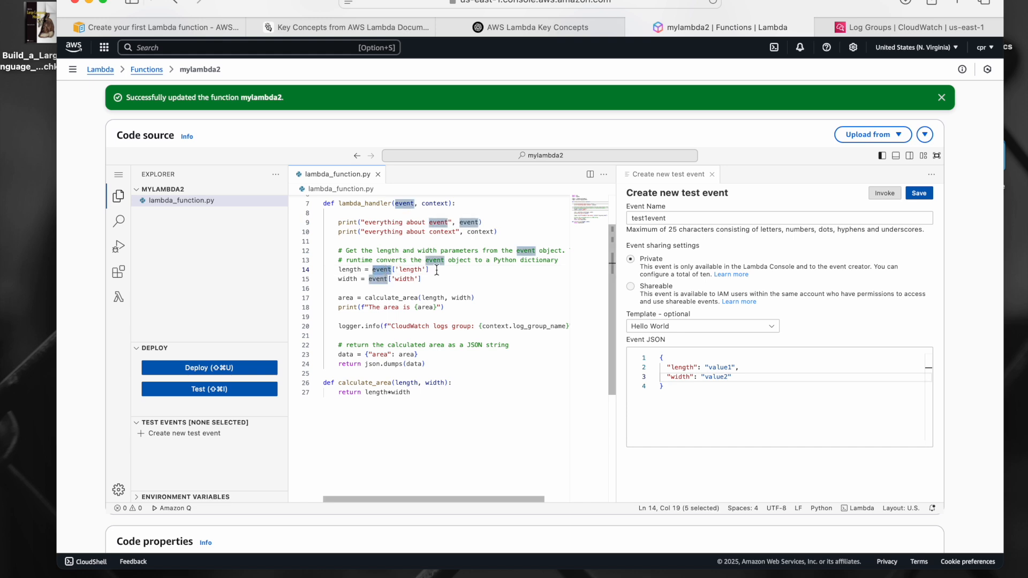
pyautogui.doubleClick(479, 231)
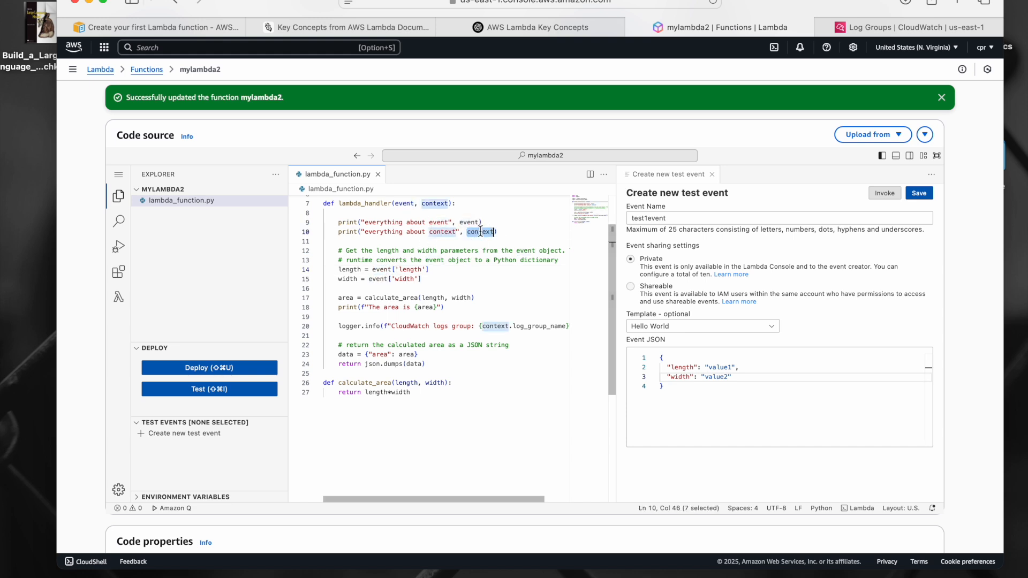
pyautogui.moveTo(733, 367); pyautogui.dragTo(701, 379)
pyautogui.write('55')
pyautogui.click(924, 199)
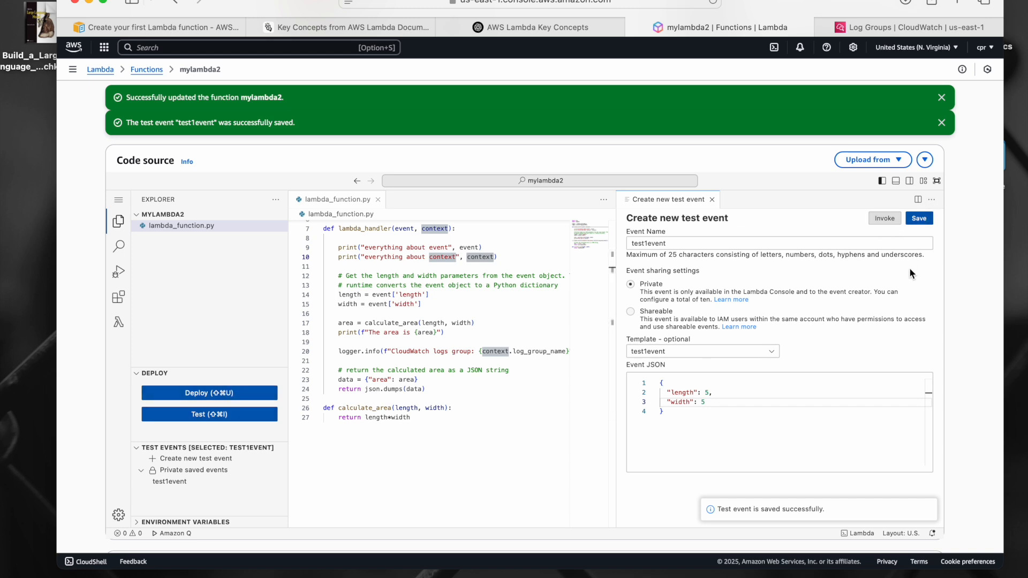
# Run the function with the saved test1event and check the returned response.
pyautogui.click(237, 422)
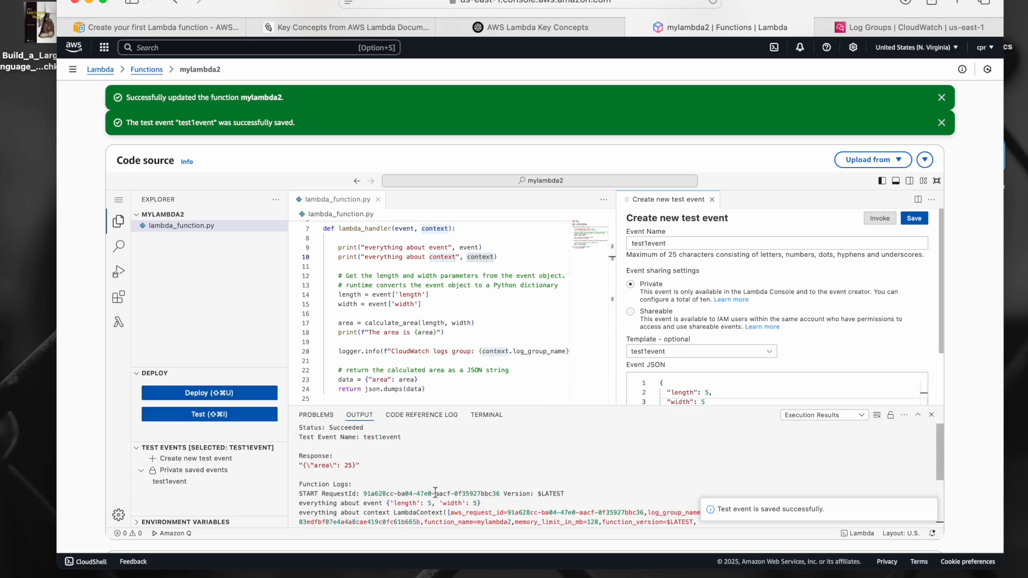
pyautogui.scroll(-1, 435, 492)
pyautogui.click(319, 458)
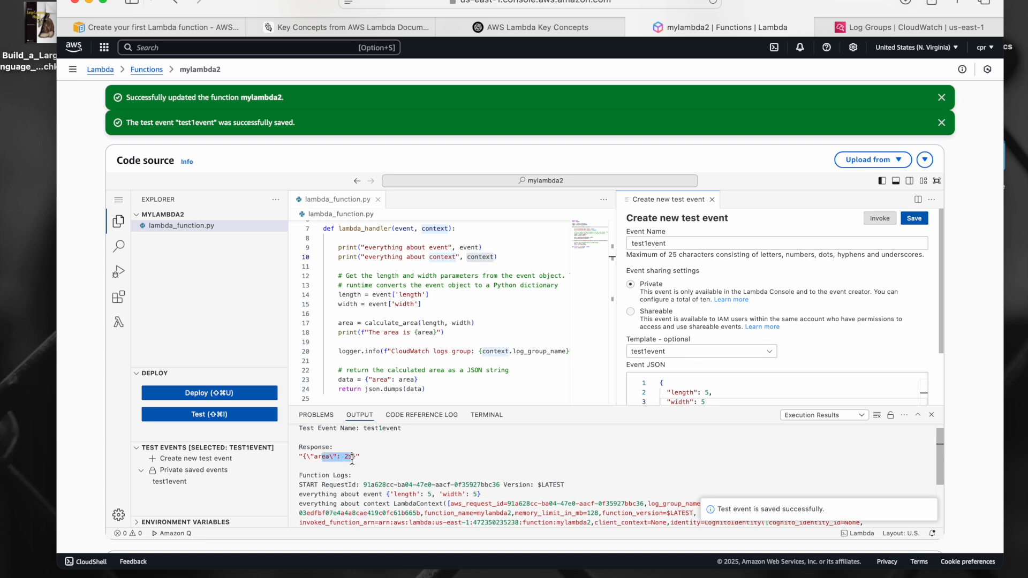
pyautogui.scroll(-1, 430, 333)
pyautogui.scroll(-3, 430, 333)
# Compare the test response with the code's returned area data and the length and width in the event JSON.
pyautogui.click(436, 280)
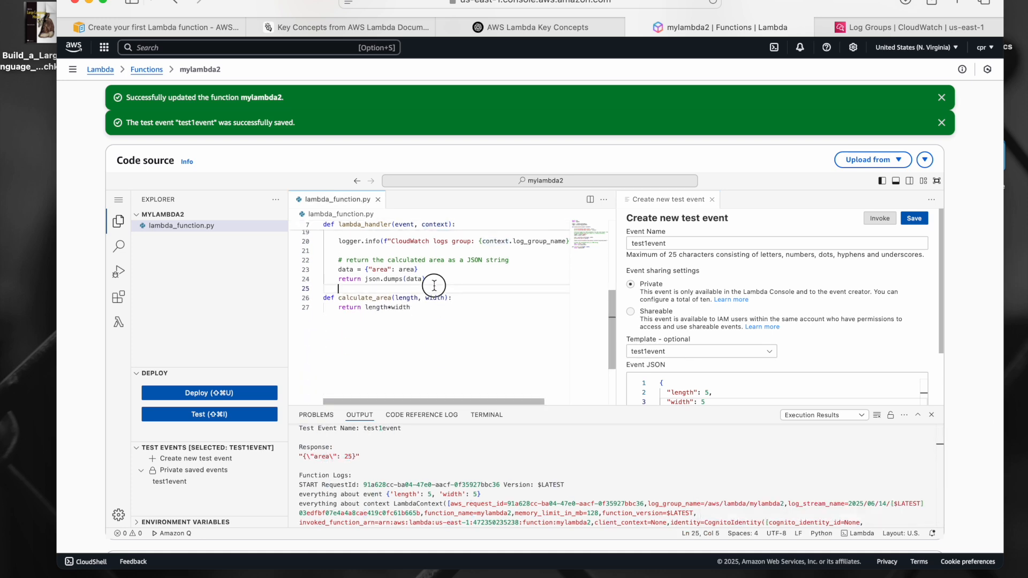
pyautogui.moveTo(437, 280); pyautogui.dragTo(368, 279)
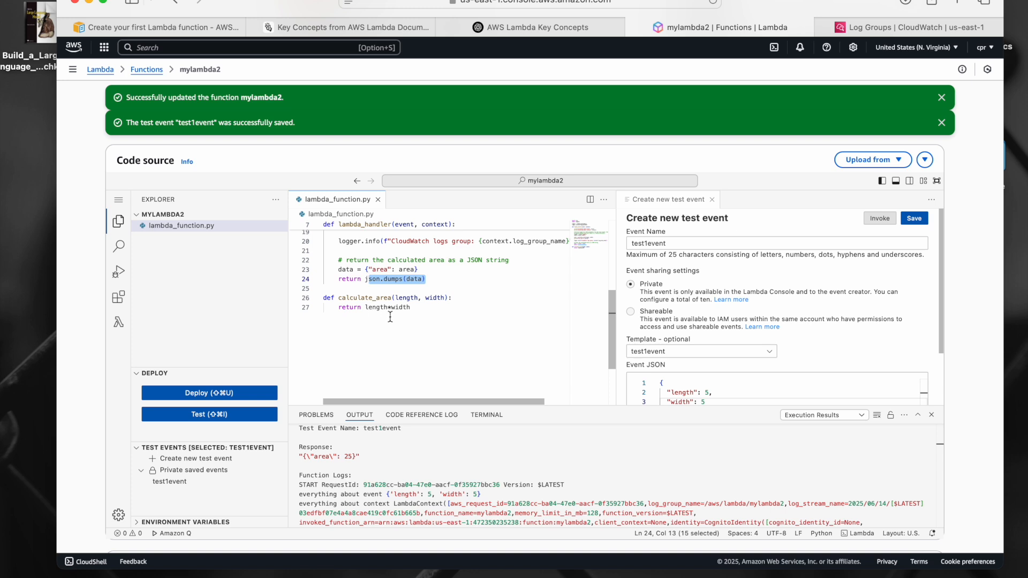
pyautogui.doubleClick(379, 270)
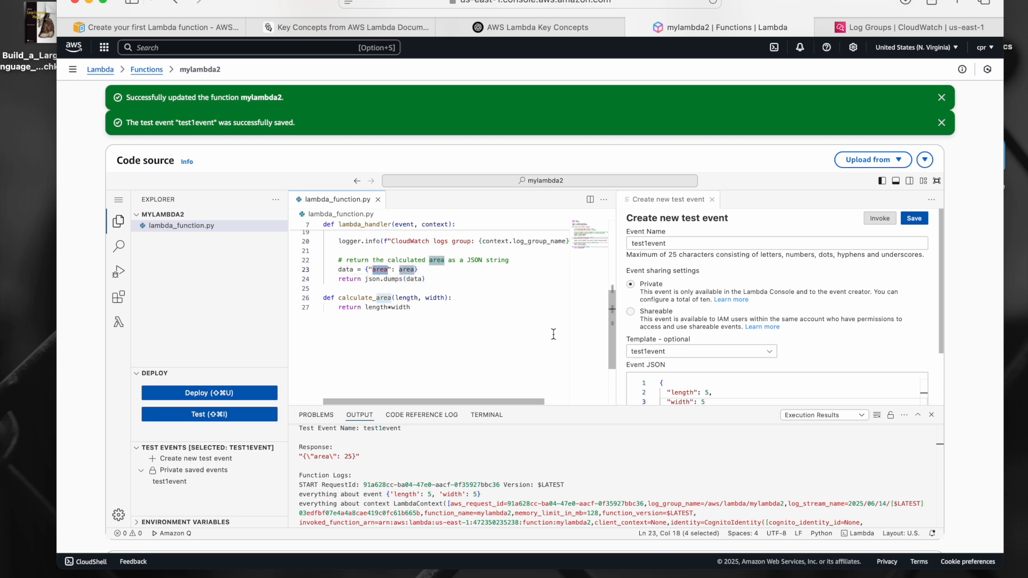
pyautogui.scroll(-3, 700, 337)
pyautogui.scroll(1, 700, 364)
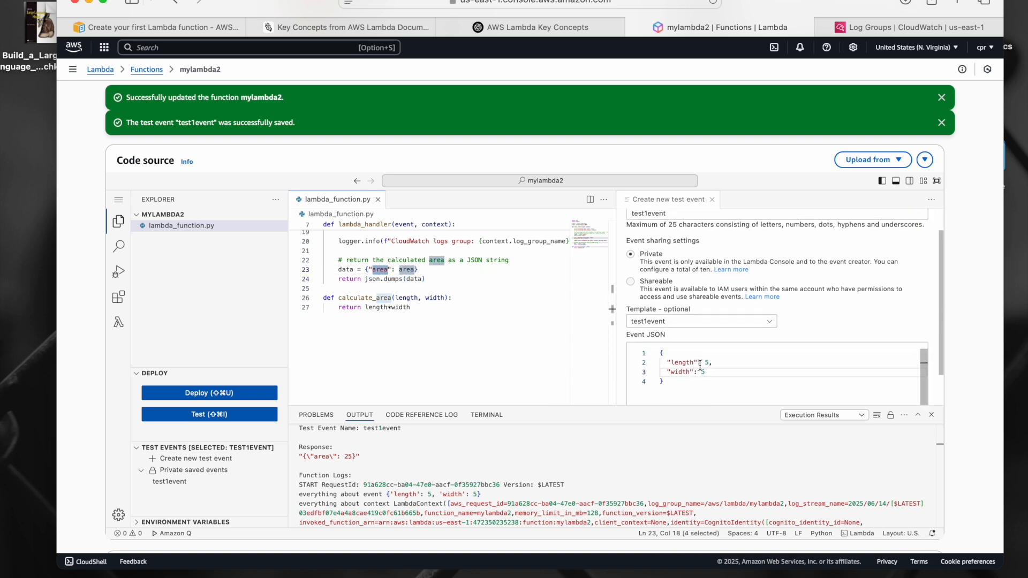
pyautogui.scroll(-3, 559, 451)
pyautogui.scroll(4, 559, 451)
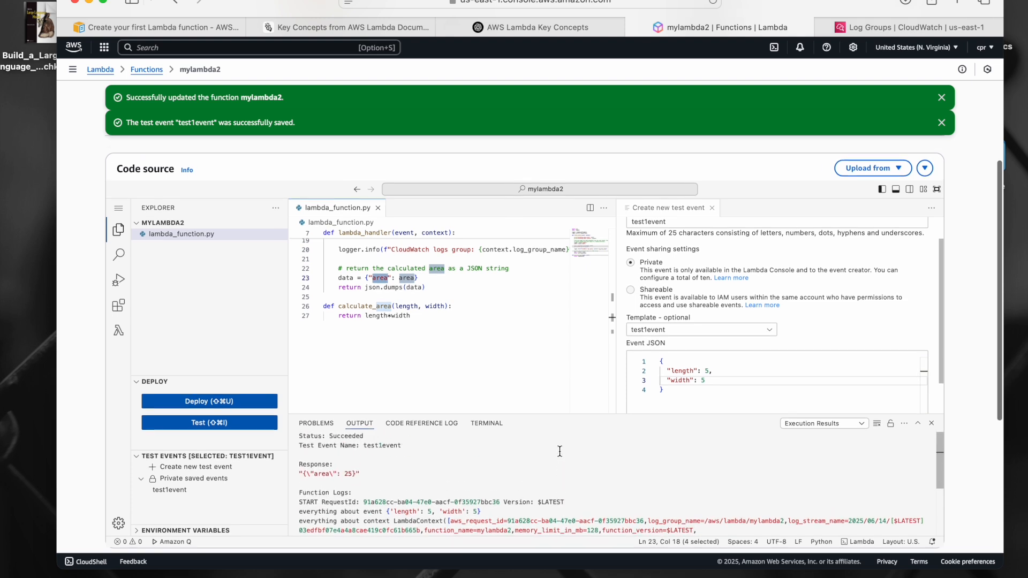
# Read the function logs in the execution results, focusing on the line that prints the event.
pyautogui.scroll(-1, 643, 262)
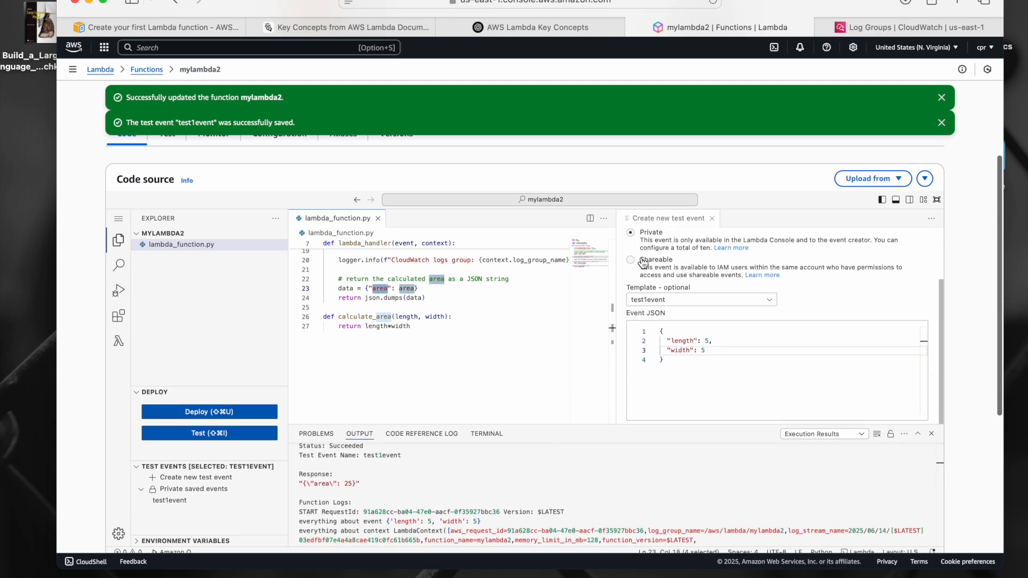
pyautogui.scroll(-5, 528, 480)
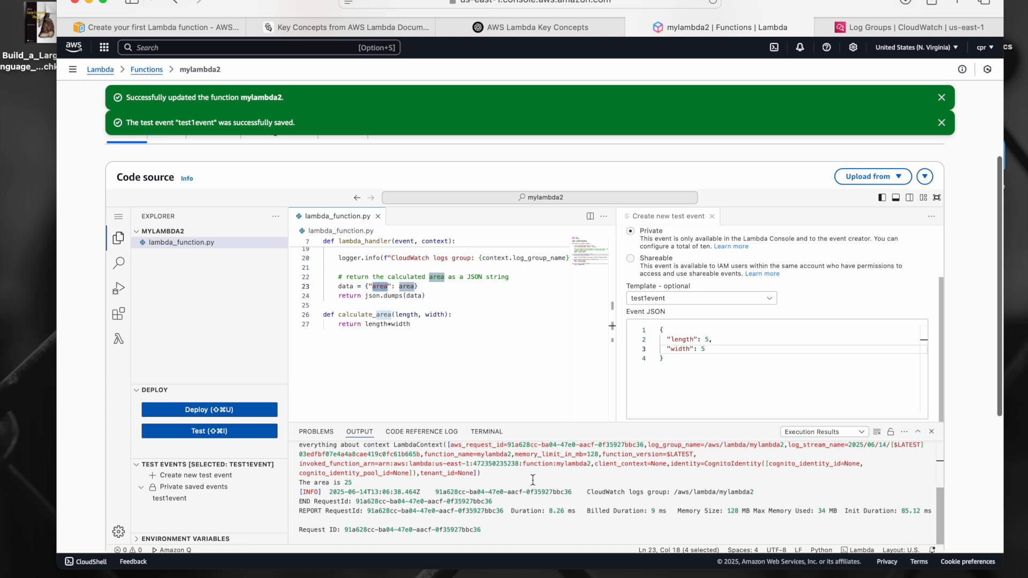
pyautogui.scroll(-3, 514, 478)
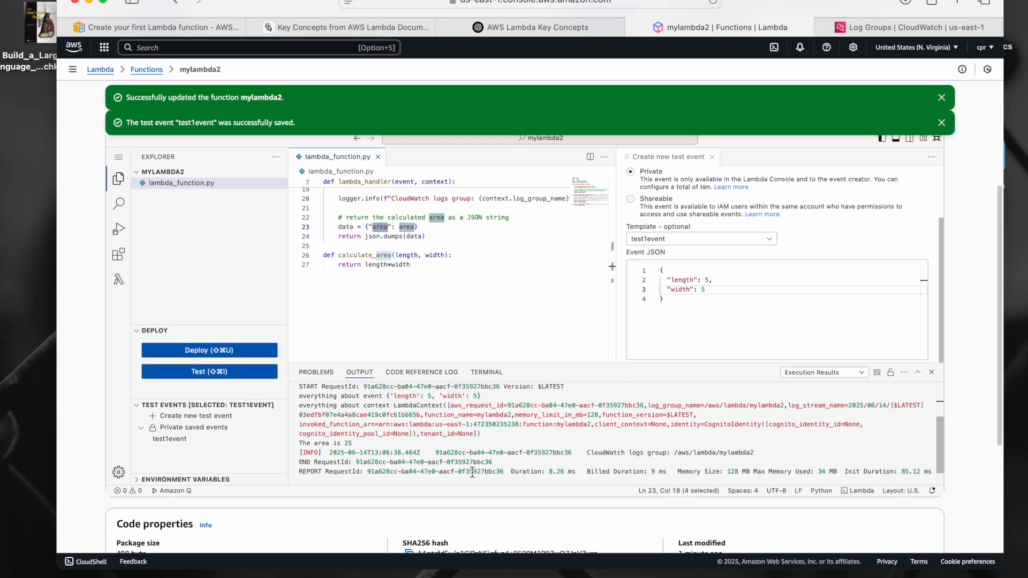
pyautogui.scroll(1, 472, 473)
pyautogui.moveTo(364, 411); pyautogui.dragTo(417, 414)
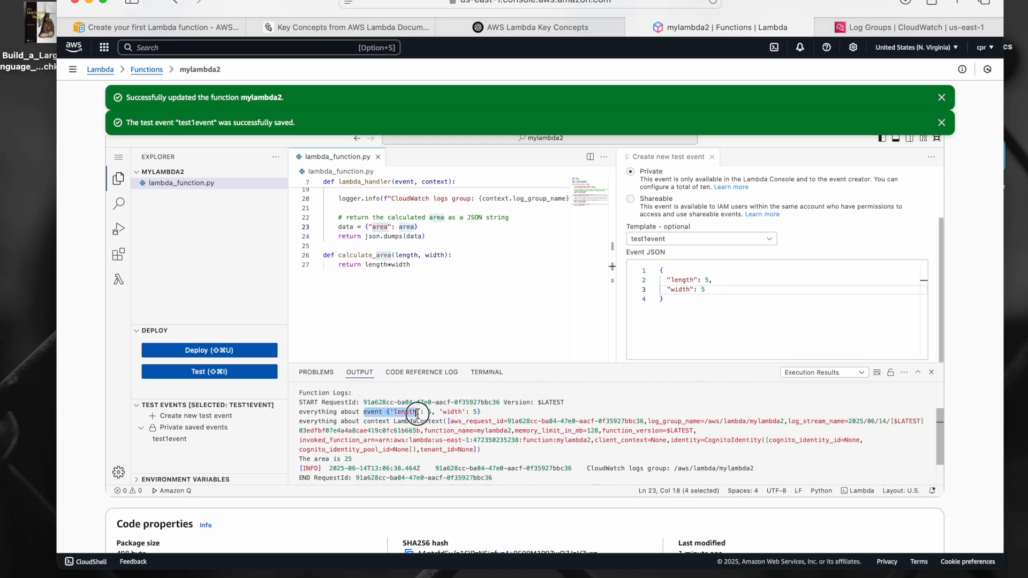
pyautogui.click(436, 411)
pyautogui.scroll(10, 213, 224)
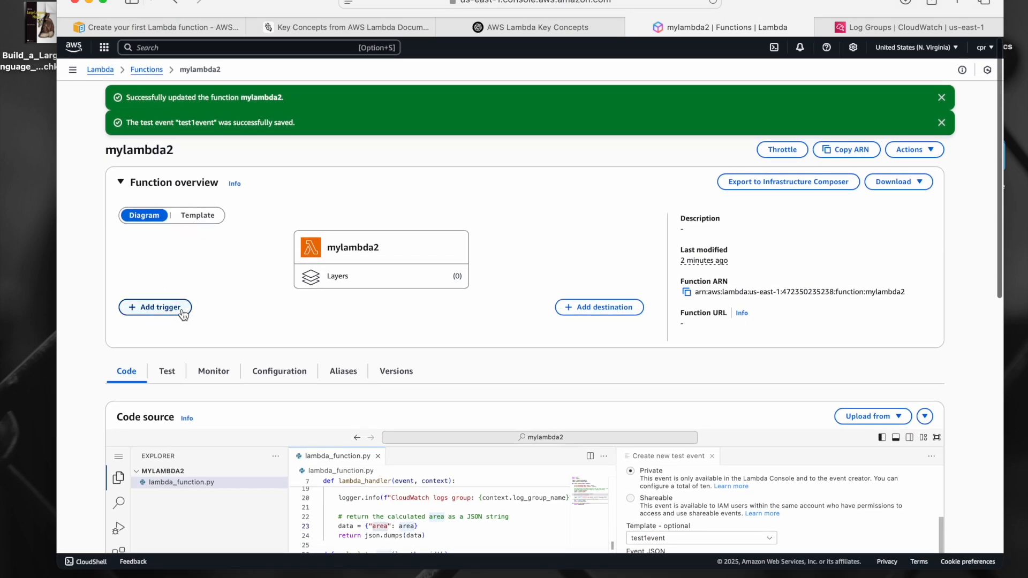
pyautogui.scroll(-1, 183, 314)
pyautogui.scroll(-10, 184, 315)
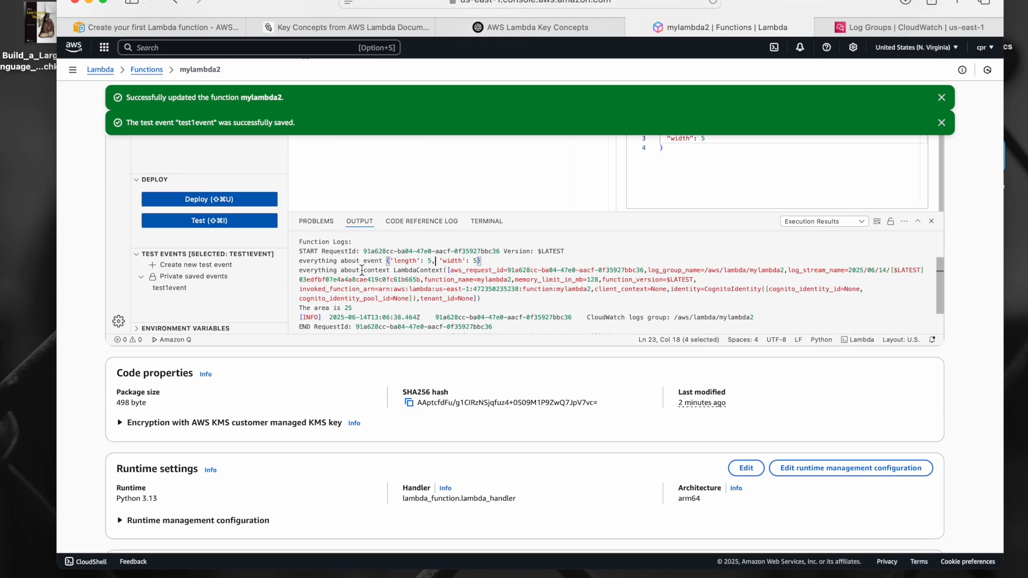
# Examine the context details in the function logs, including the log group name, and trace them to the context parameter of lambda_handler.
pyautogui.doubleClick(373, 271)
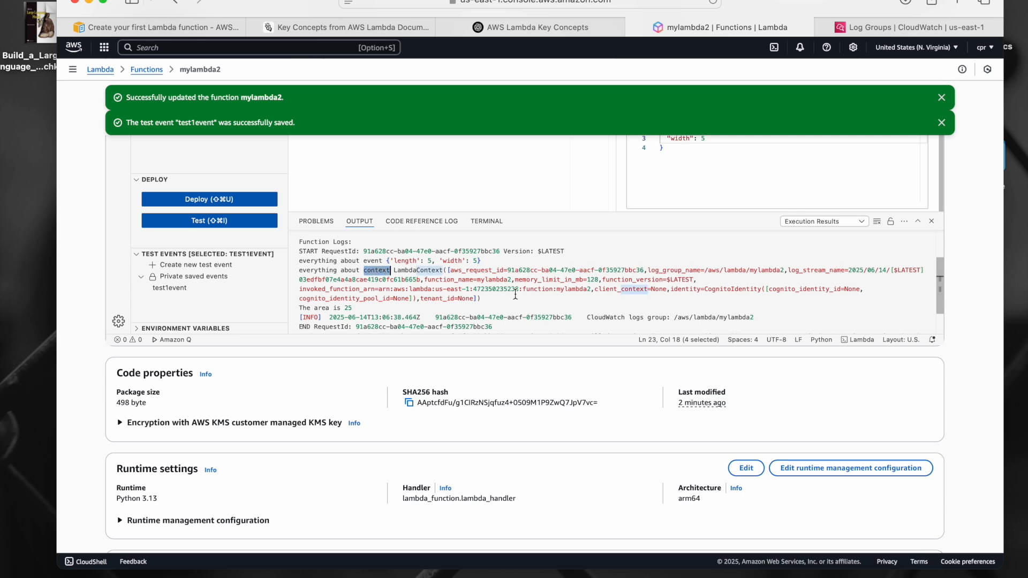
pyautogui.doubleClick(460, 279)
pyautogui.moveTo(669, 271); pyautogui.dragTo(703, 272)
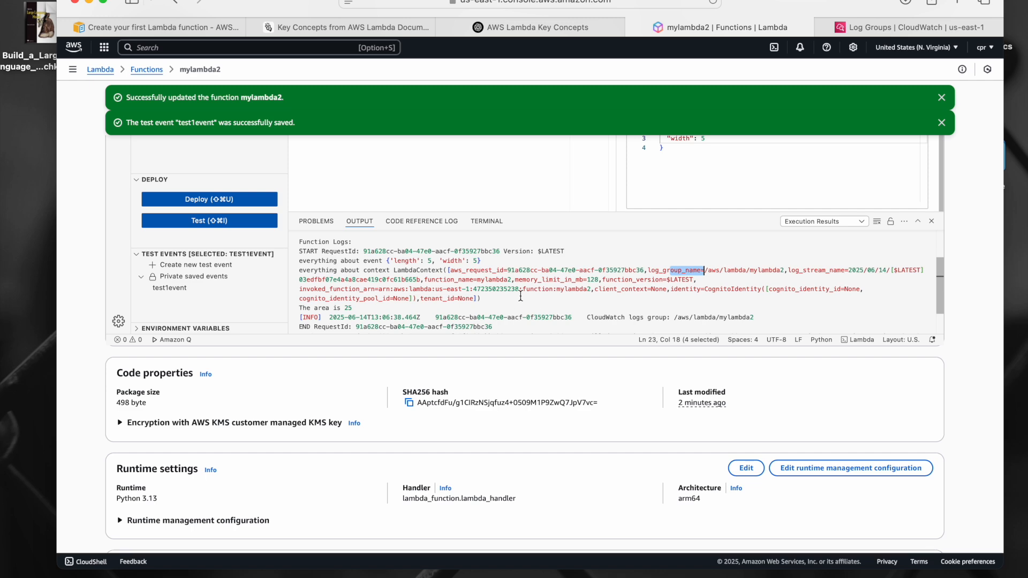
pyautogui.scroll(3, 521, 296)
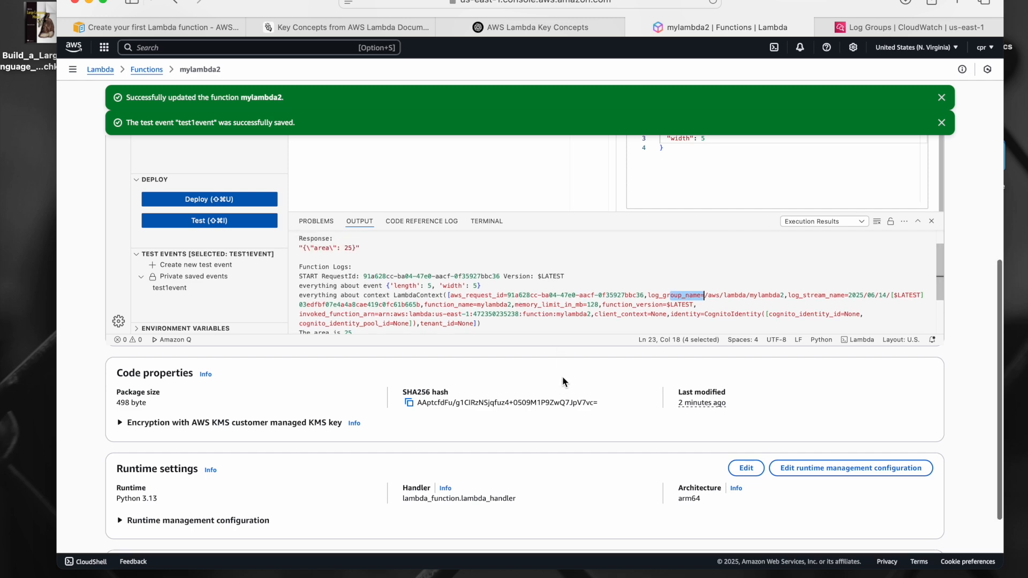
pyautogui.scroll(5, 563, 381)
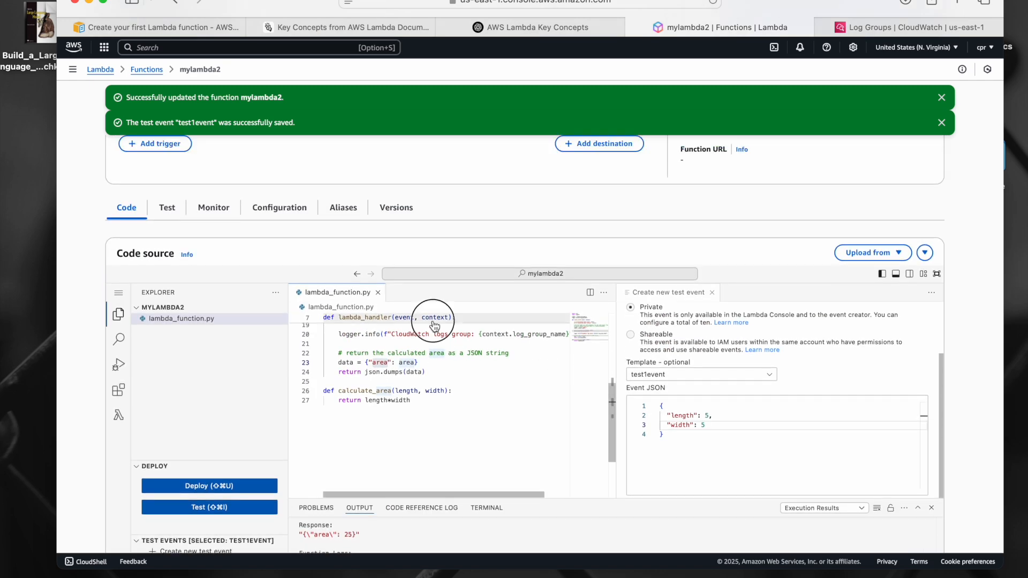
pyautogui.click(434, 322)
pyautogui.doubleClick(432, 366)
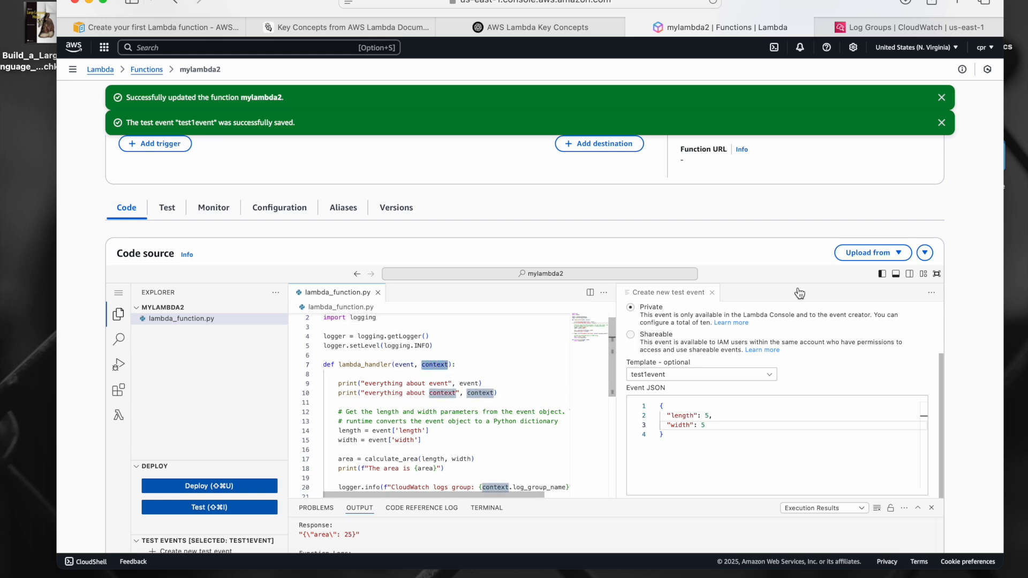
# Switch to the CloudWatch log groups page and refresh the list to find the mylambda2 log group.
pyautogui.scroll(-3, 957, 325)
pyautogui.scroll(10, 956, 322)
pyautogui.click(894, 28)
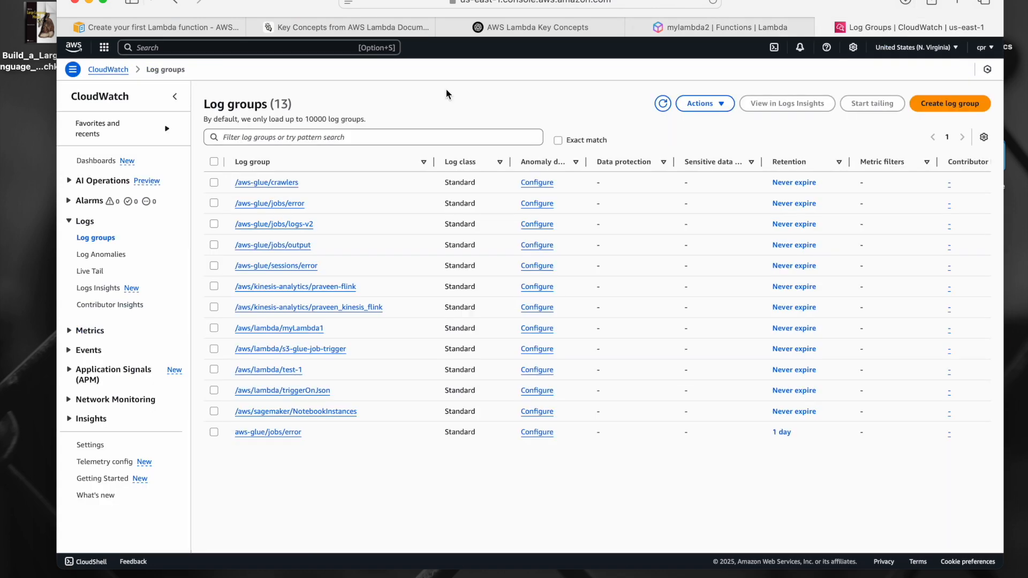
pyautogui.click(663, 103)
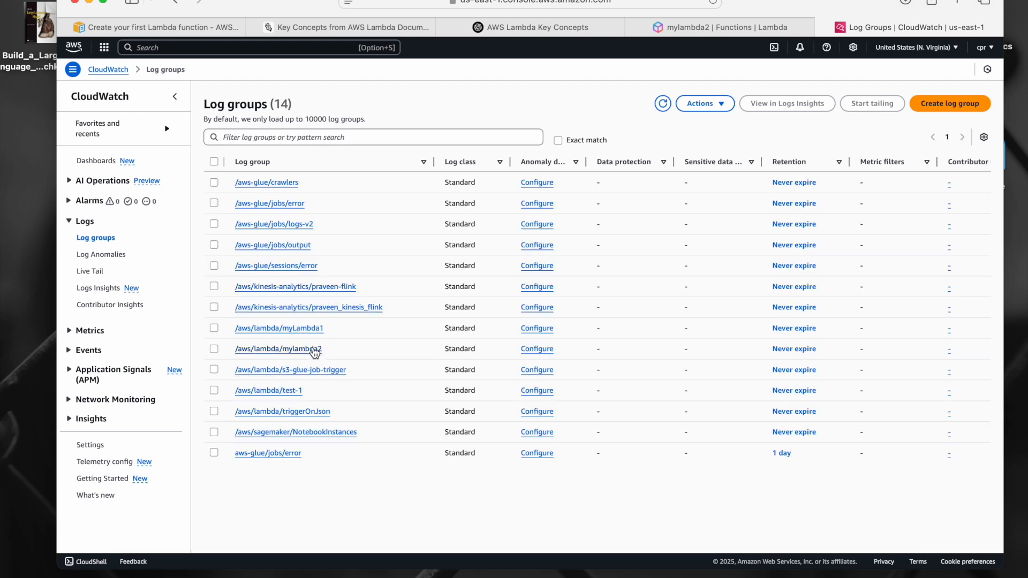
# Open the log stream in the /aws/lambda/mylambda2 log group and expand the area, context and event messages to read them.
pyautogui.click(315, 351)
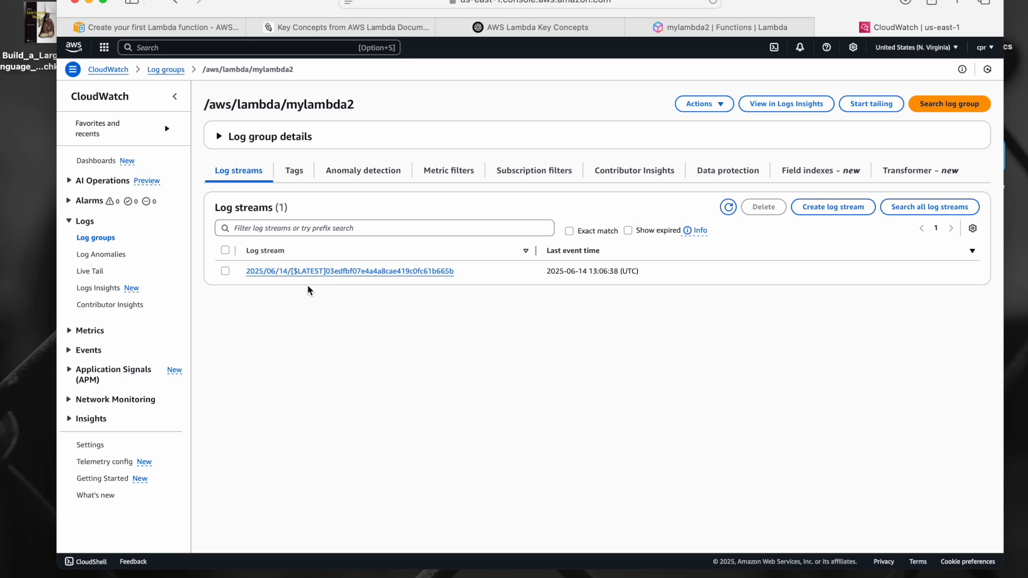
pyautogui.click(316, 272)
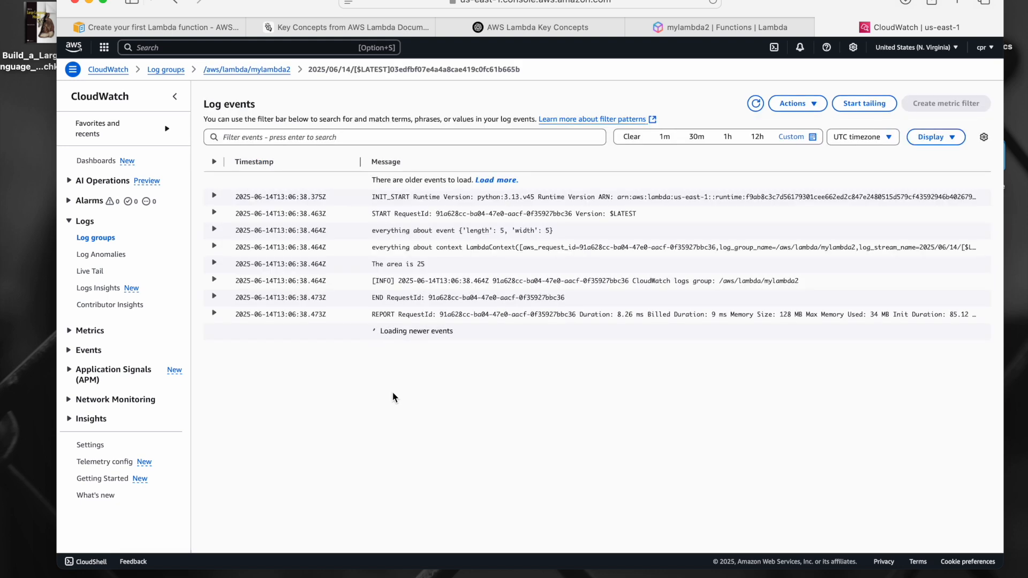
pyautogui.click(425, 264)
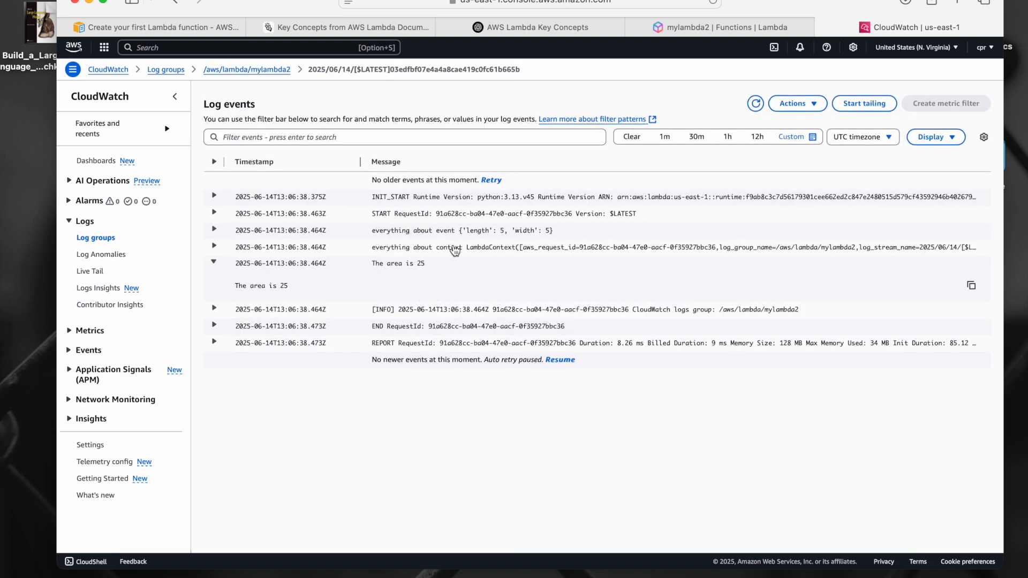
pyautogui.click(454, 249)
pyautogui.click(452, 231)
pyautogui.moveTo(395, 275); pyautogui.dragTo(467, 276)
# Return to the mylambda2 function page and compare the code's print and logger lines with the function logs in the execution results.
pyautogui.click(207, 29)
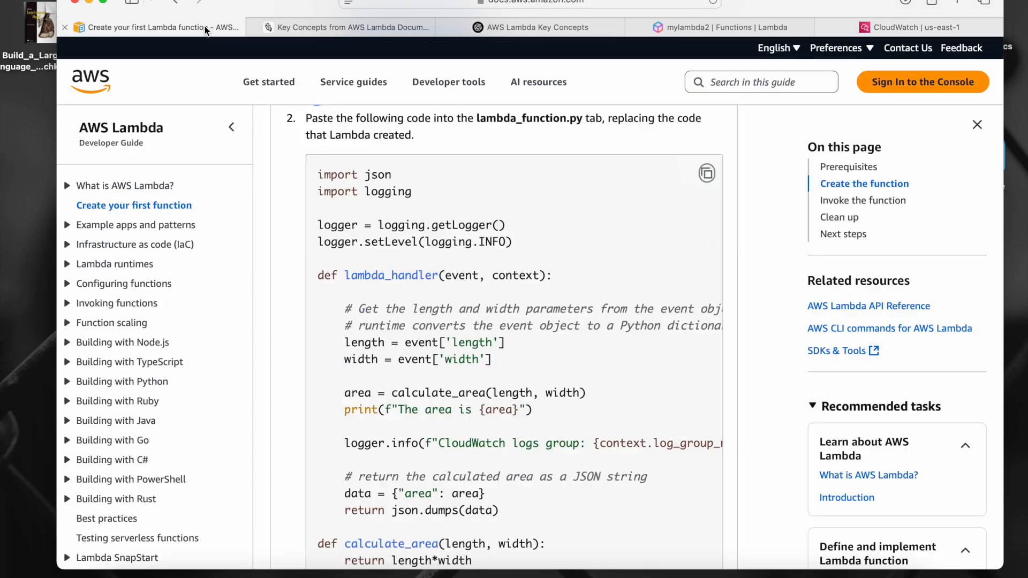
pyautogui.click(686, 27)
pyautogui.scroll(-8, 392, 365)
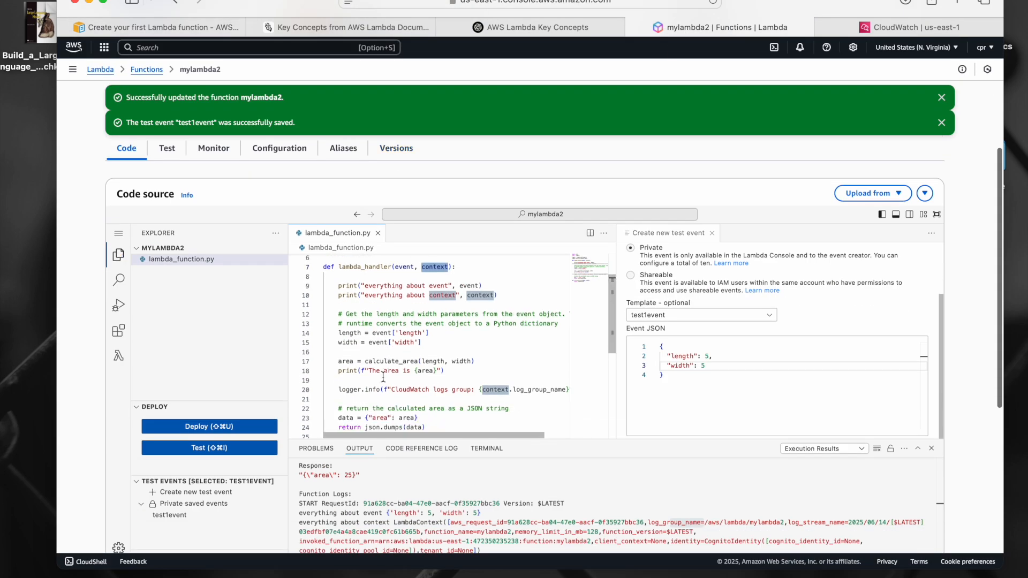
pyautogui.scroll(-3, 450, 513)
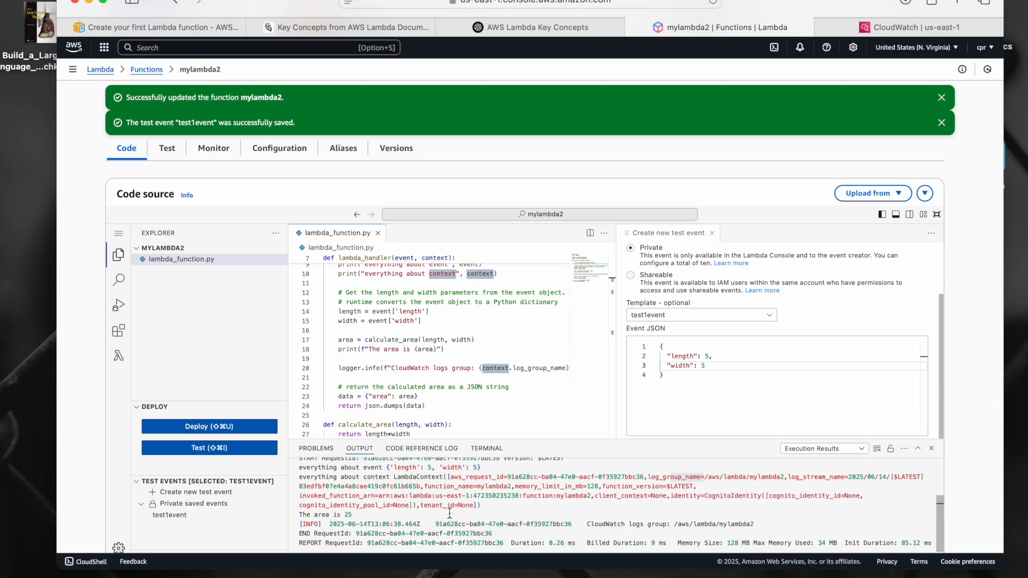